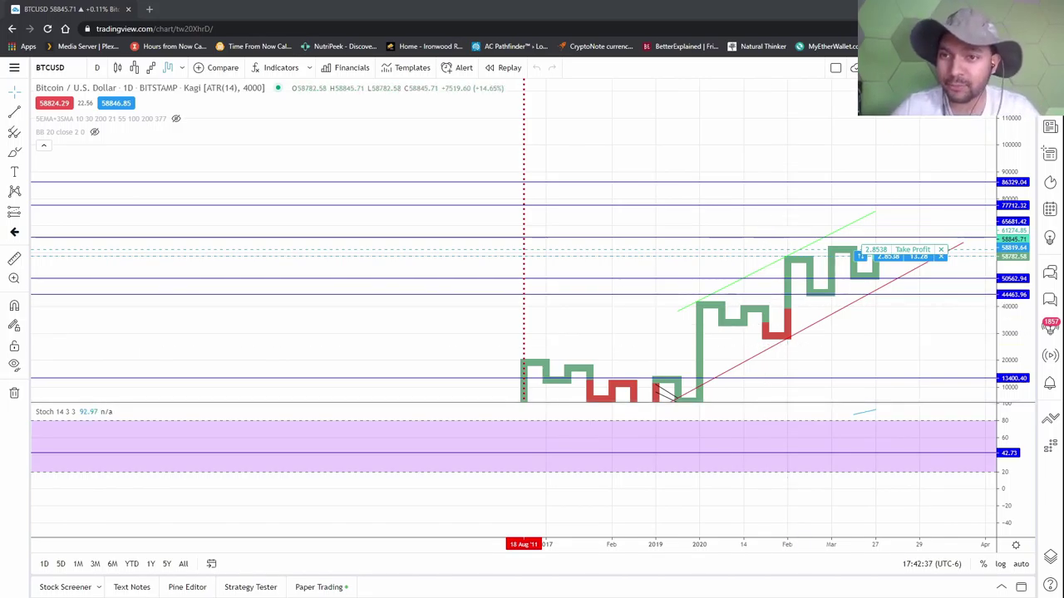
- Switch the Bitcoin chart from Kagi to candlesticks, showing the latest candles
{"action": "scroll", "coordinate": [582, 232], "scroll_direction": "left", "scroll_amount": 2}
{"action": "scroll", "coordinate": [873, 316], "scroll_direction": "right", "scroll_amount": 4}
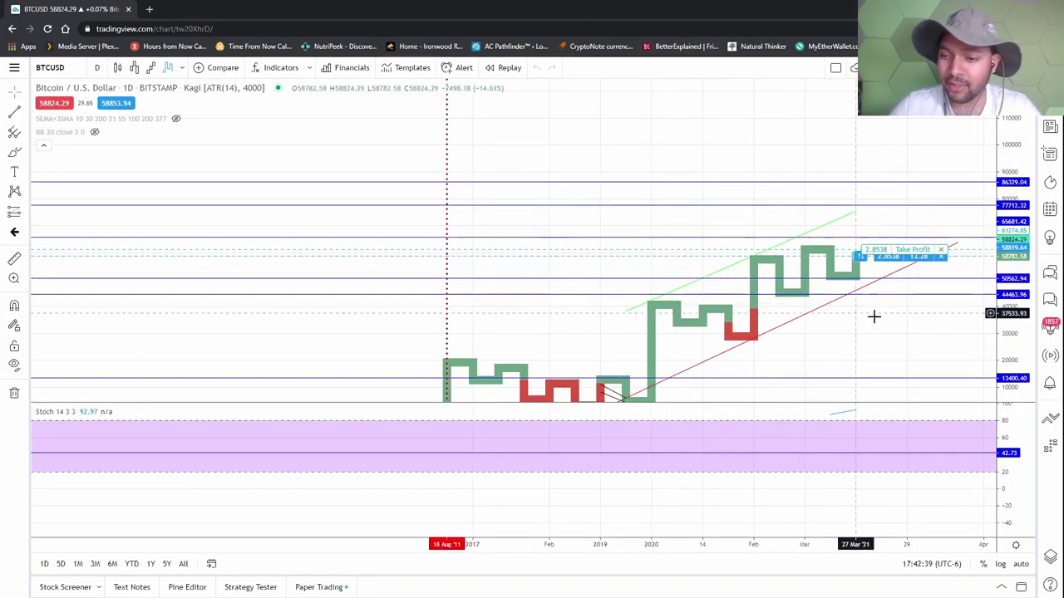
{"action": "scroll", "coordinate": [677, 301], "scroll_direction": "right", "scroll_amount": 4}
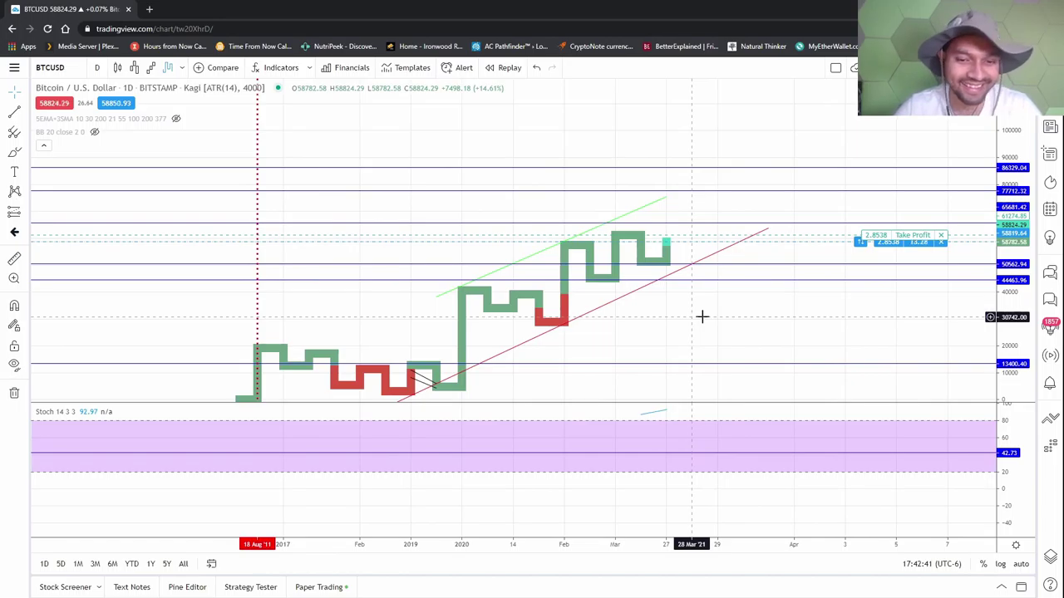
{"action": "mouse_move", "coordinate": [701, 317]}
{"action": "left_mouse_down"}
{"action": "mouse_move", "coordinate": [762, 164]}
{"action": "mouse_move", "coordinate": [722, 286]}
{"action": "left_mouse_up"}
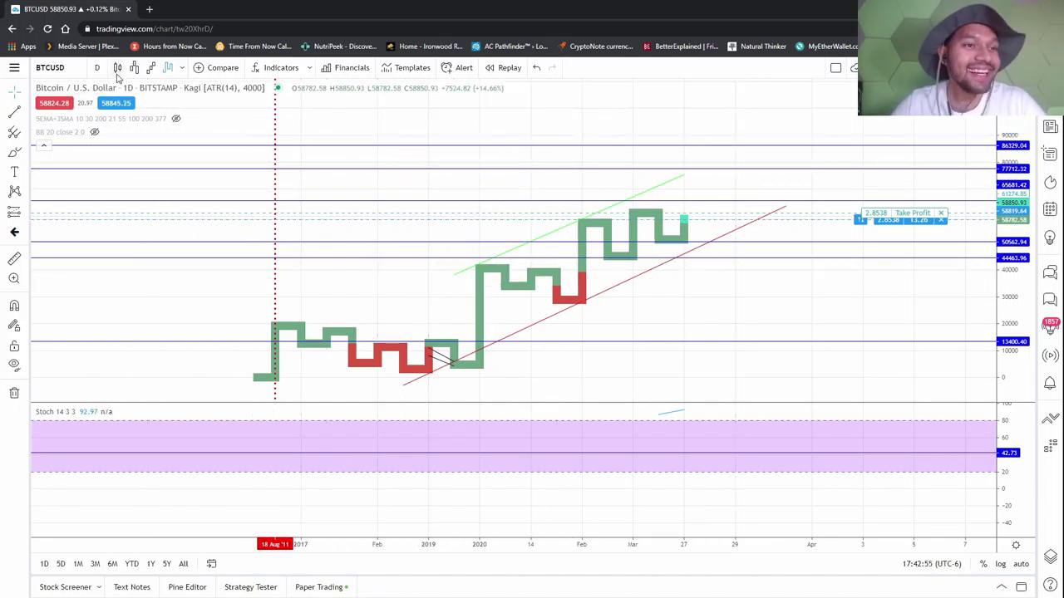
{"action": "left_click", "coordinate": [117, 75]}
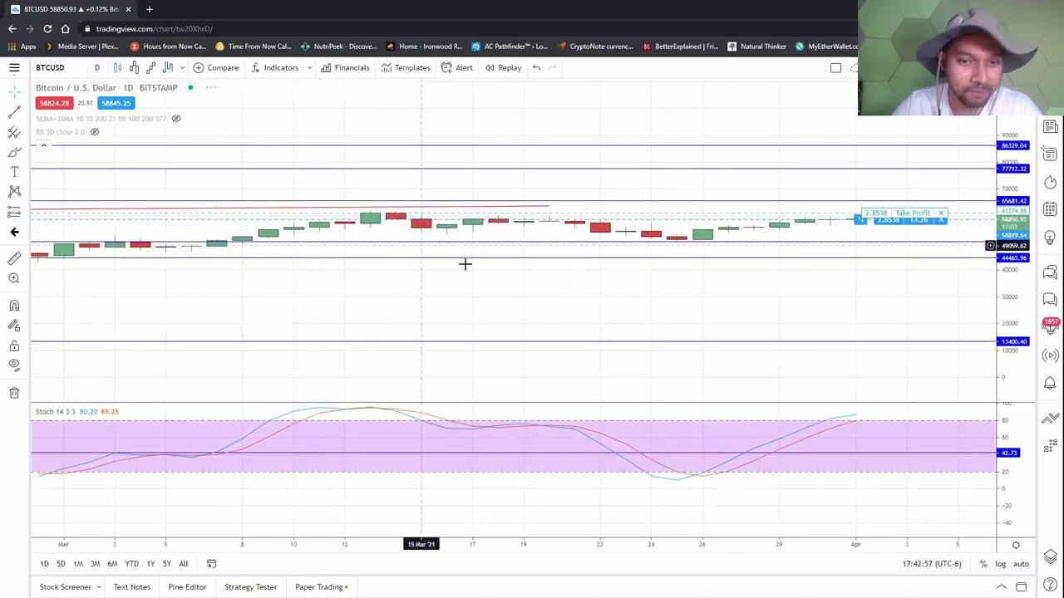
{"action": "mouse_move", "coordinate": [375, 324]}
{"action": "left_mouse_down"}
{"action": "mouse_move", "coordinate": [490, 299]}
{"action": "mouse_move", "coordinate": [551, 271]}
{"action": "mouse_move", "coordinate": [700, 260]}
{"action": "mouse_move", "coordinate": [518, 304]}
{"action": "left_mouse_up"}
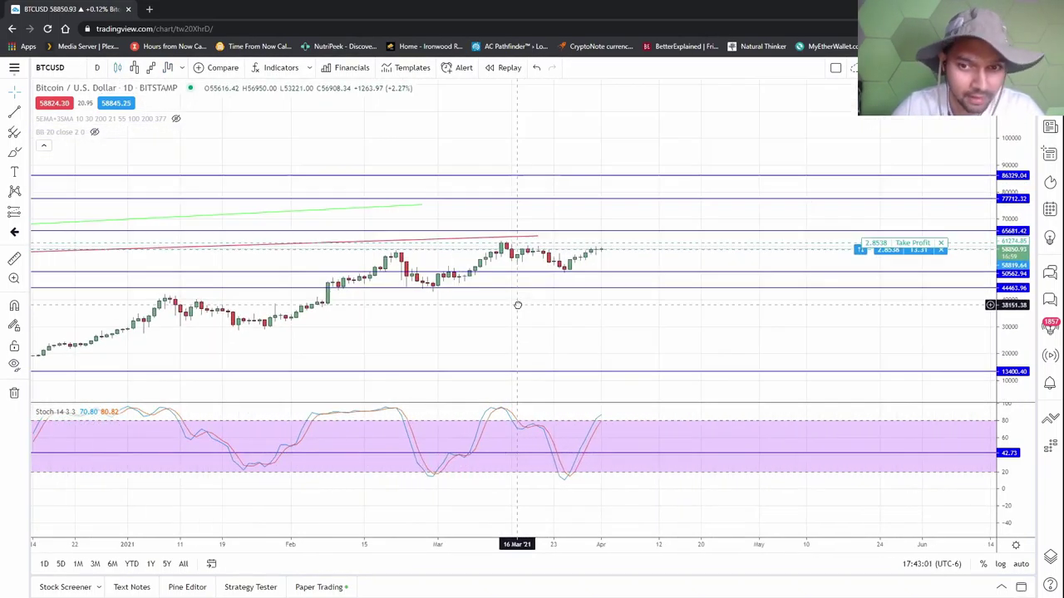
- Try Line Break, then settle on Renko bricks (ATR 14)
{"action": "scroll", "coordinate": [544, 304], "scroll_direction": "up", "scroll_amount": 3}
{"action": "left_click", "coordinate": [150, 66]}
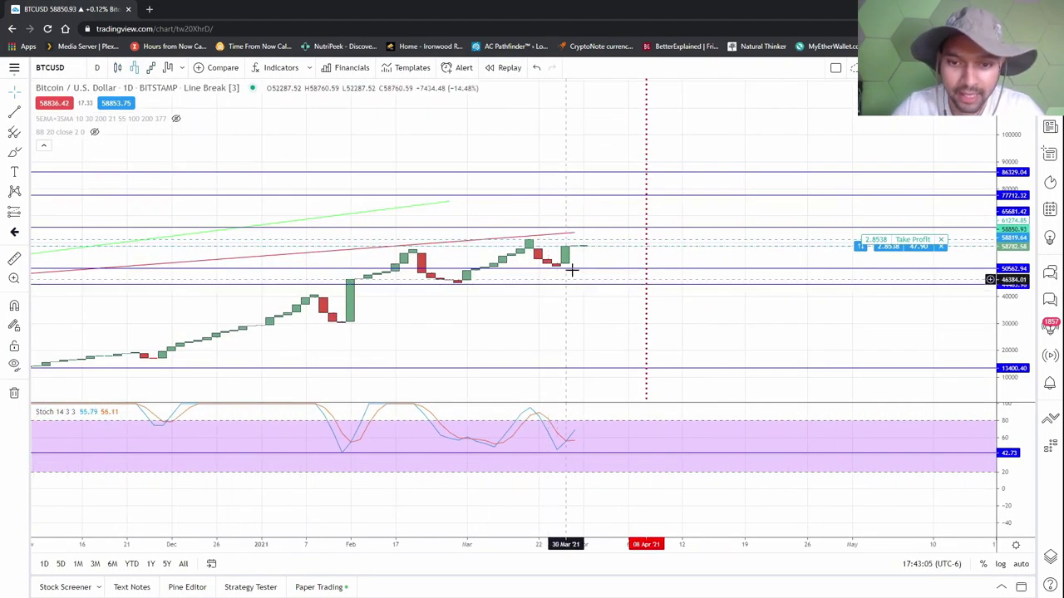
{"action": "scroll", "coordinate": [626, 233], "scroll_direction": "down", "scroll_amount": 2}
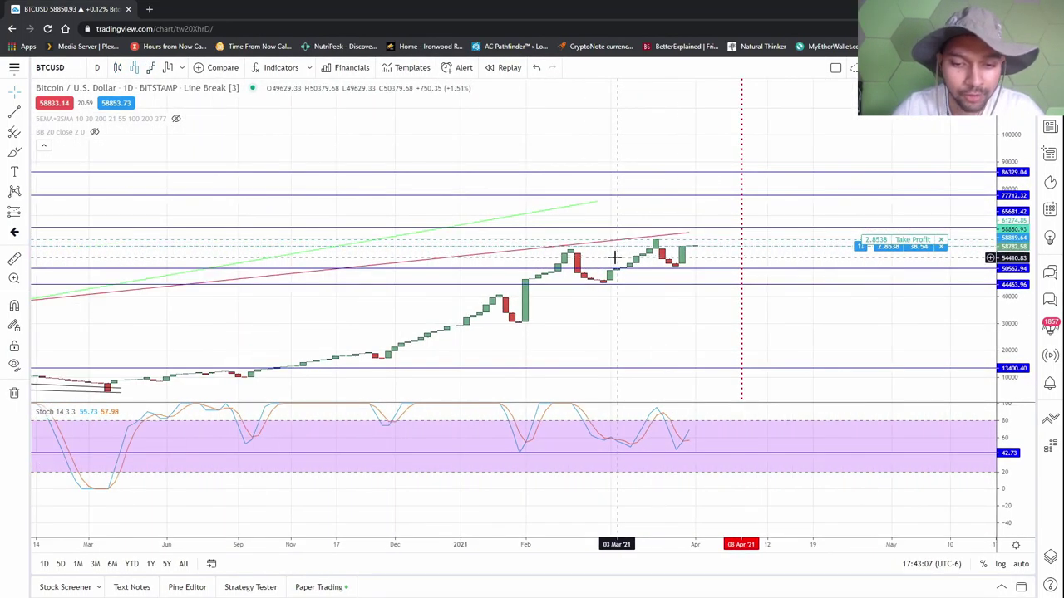
{"action": "left_click", "coordinate": [149, 67]}
{"action": "left_click", "coordinate": [179, 274]}
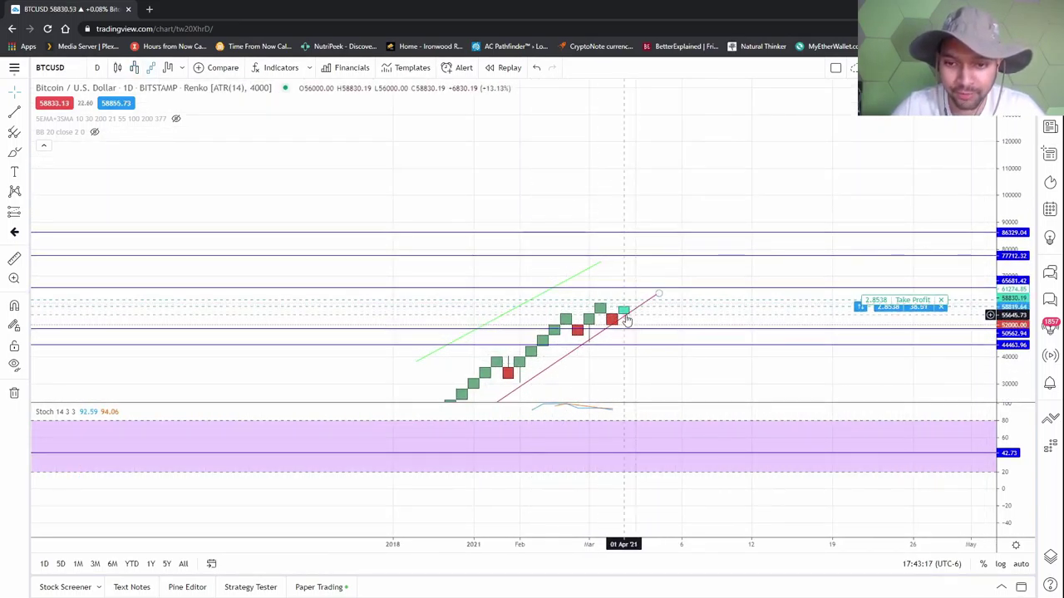
- View Bitcoin as Kagi lines, start a ruler measurement of the red drop and cancel it, then return to candlesticks
{"action": "left_click", "coordinate": [168, 68]}
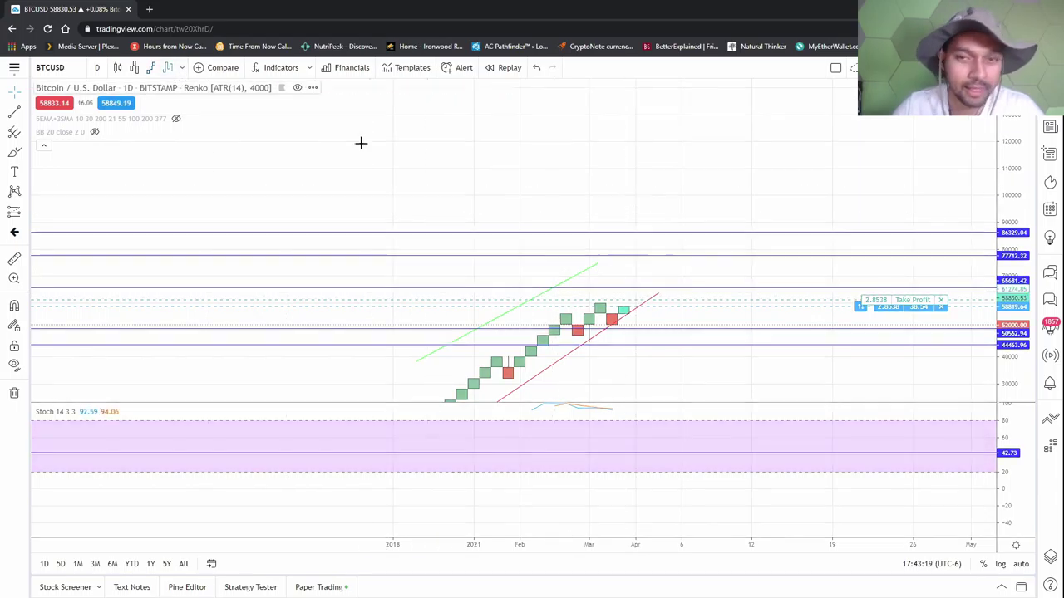
{"action": "left_click_drag", "start_coordinate": [896, 358], "coordinate": [506, 266]}
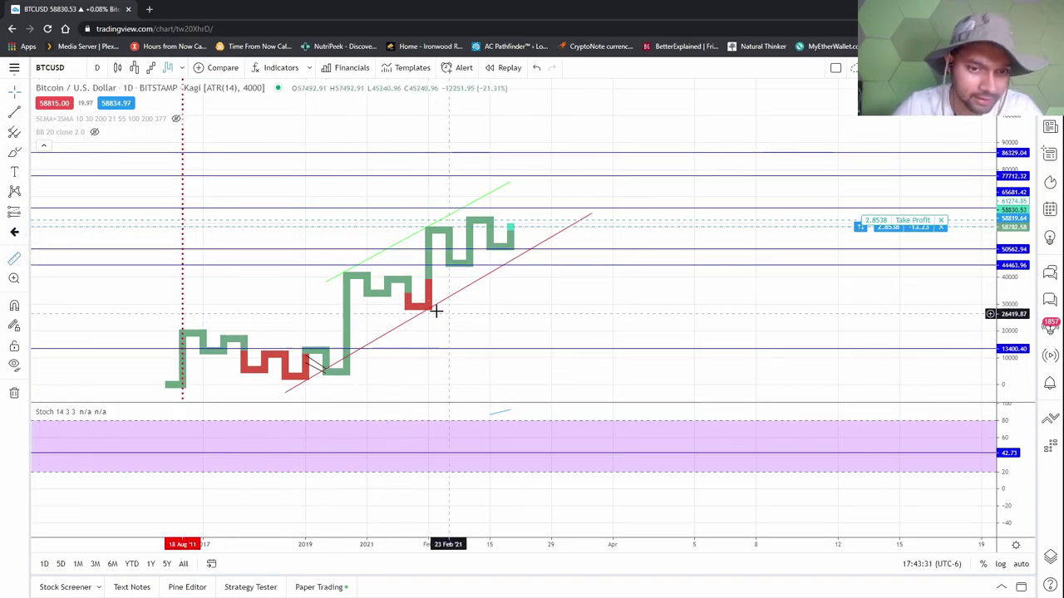
{"action": "left_click", "coordinate": [409, 295]}
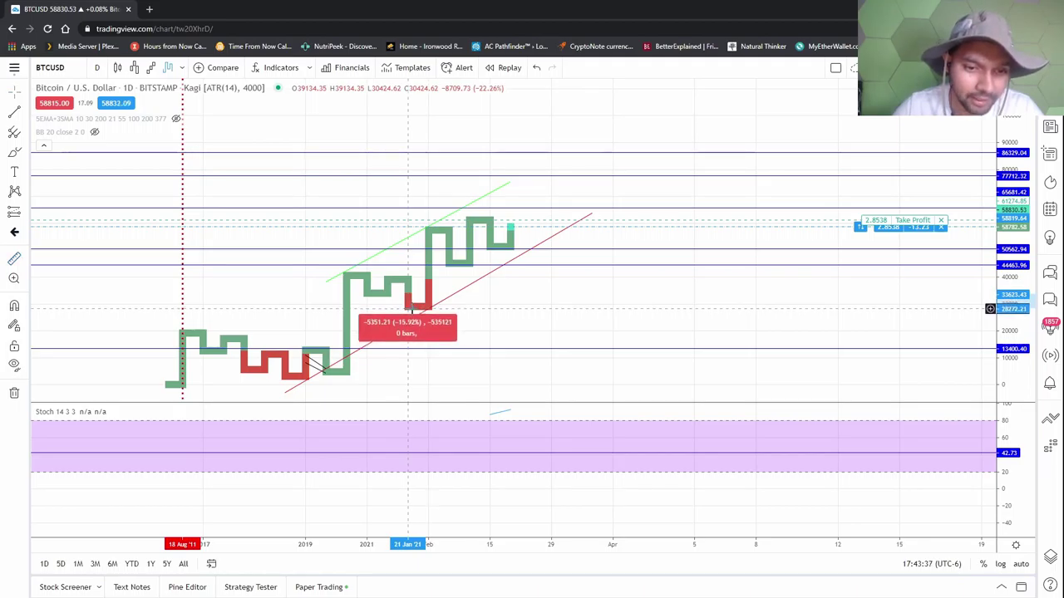
{"action": "key", "text": "Escape"}
{"action": "scroll", "coordinate": [524, 285], "scroll_direction": "left", "scroll_amount": 5}
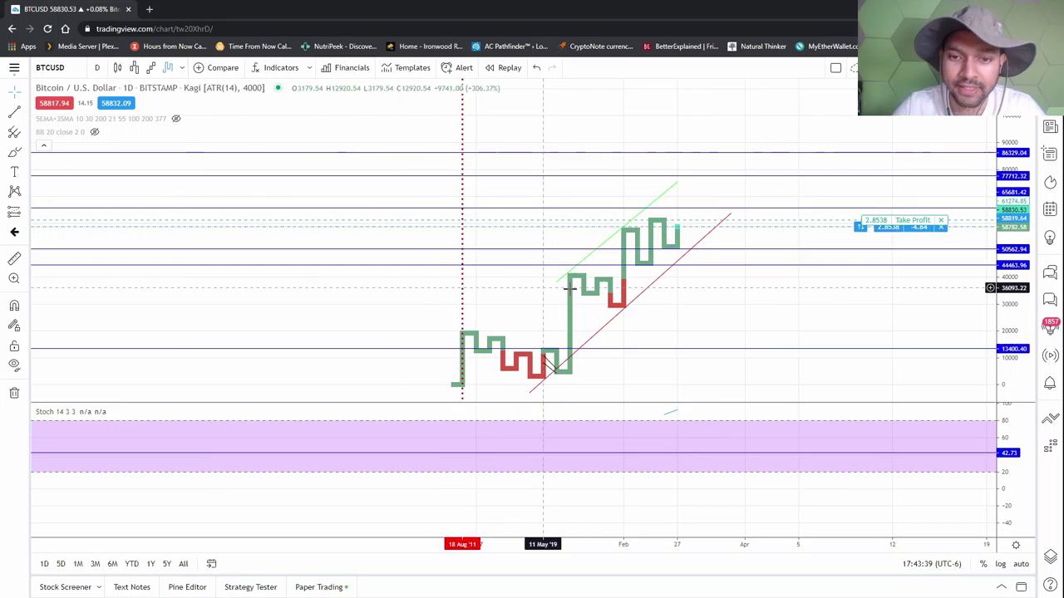
{"action": "scroll", "coordinate": [628, 346], "scroll_direction": "right", "scroll_amount": 2}
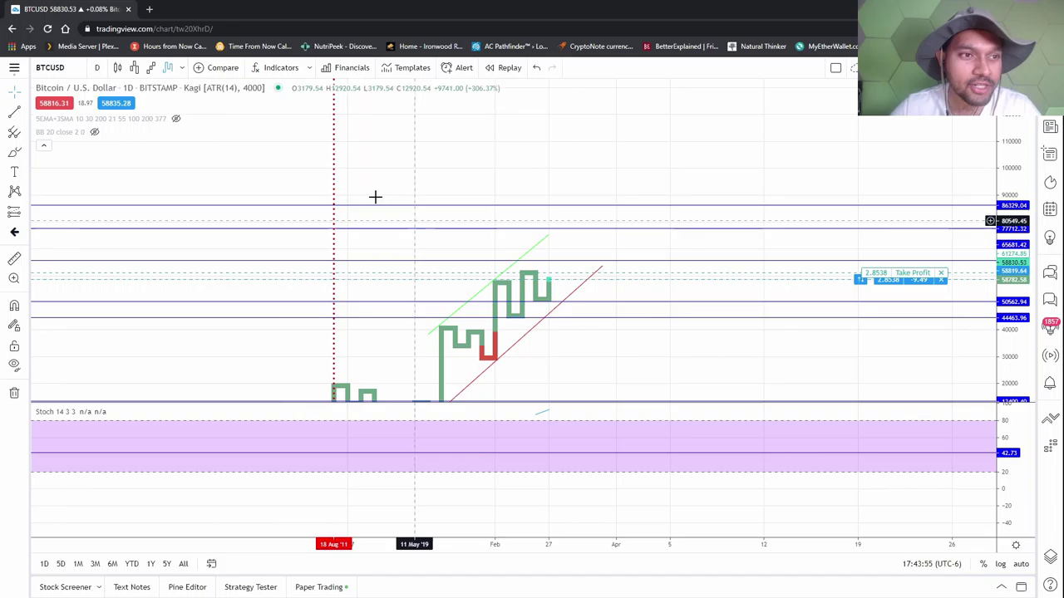
{"action": "left_click", "coordinate": [118, 68]}
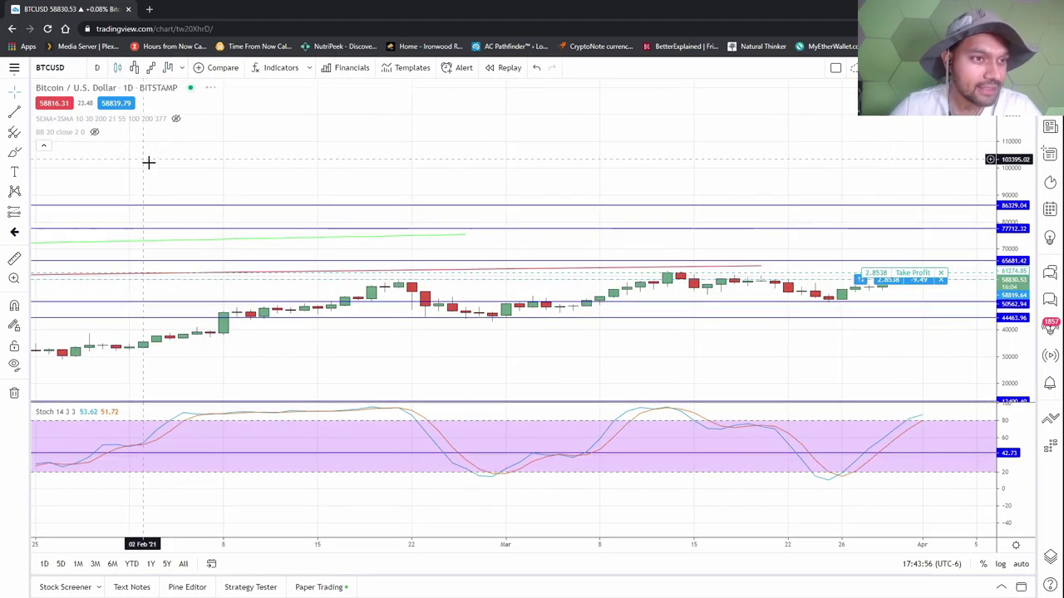
- Load the ETHUSD layout from Recently Used and show it as candlesticks
{"action": "left_click", "coordinate": [15, 68]}
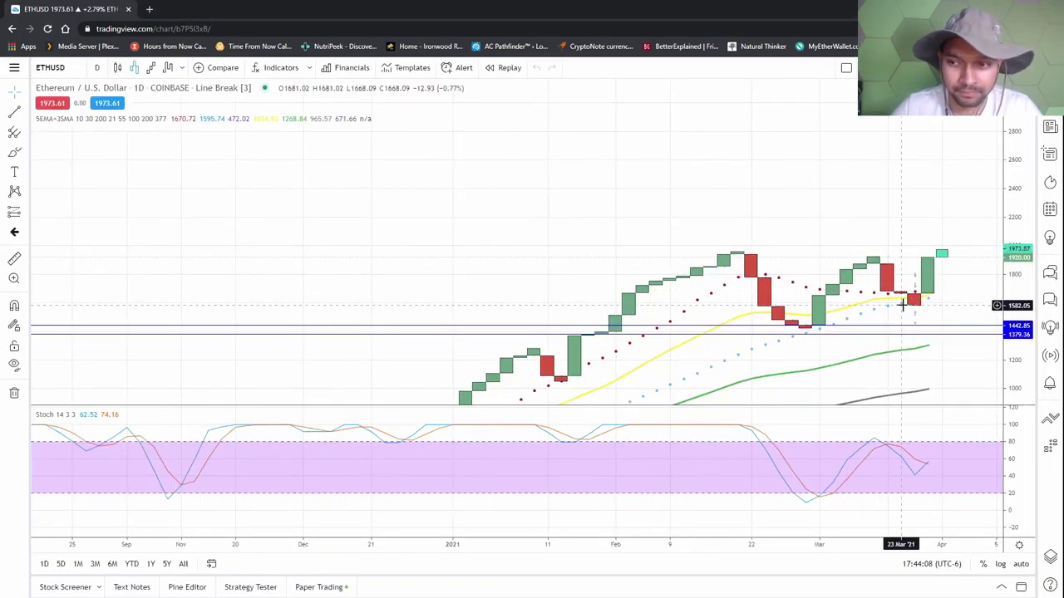
{"action": "scroll", "coordinate": [544, 208], "scroll_direction": "up", "scroll_amount": 5}
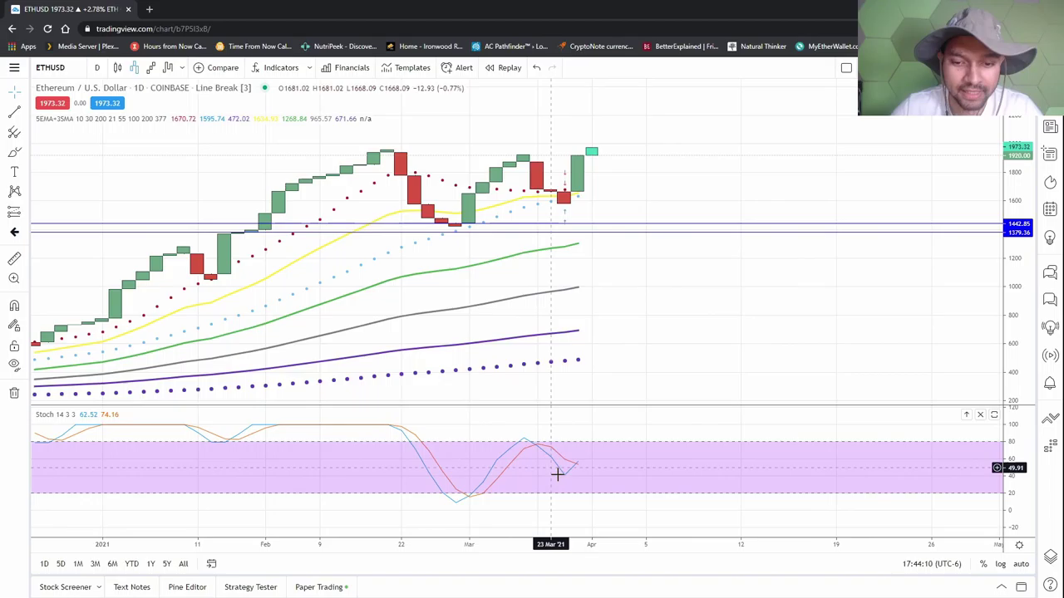
{"action": "left_click", "coordinate": [118, 67]}
{"action": "scroll", "coordinate": [573, 298], "scroll_direction": "down", "scroll_amount": 3}
{"action": "left_click_drag", "start_coordinate": [589, 302], "coordinate": [207, 322]}
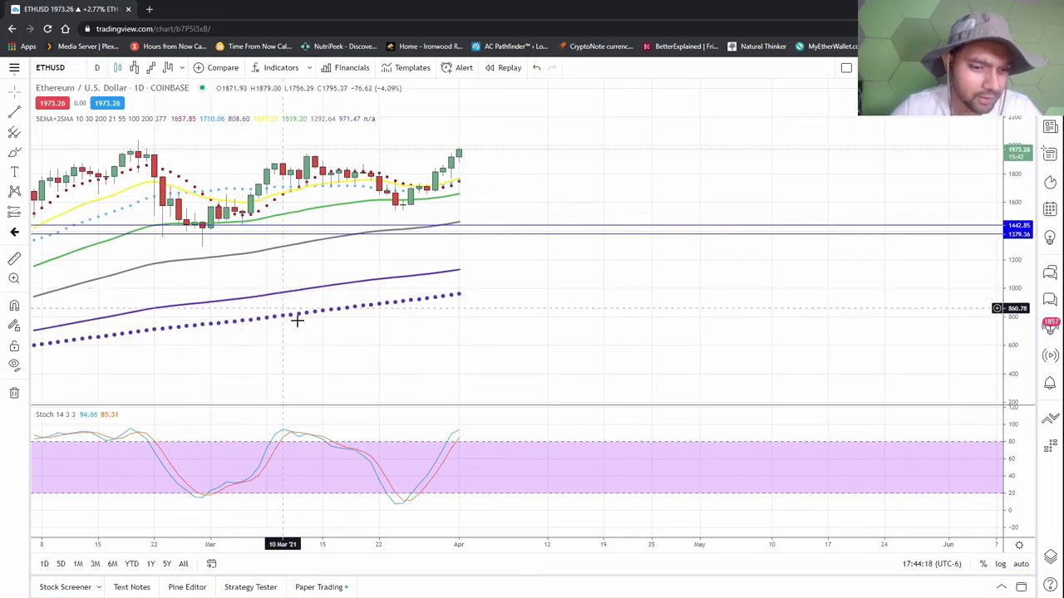
- Zoom and pan the Ethereum daily chart onto the recent rally and its support lines
{"action": "scroll", "coordinate": [374, 341], "scroll_direction": "down", "scroll_amount": 3}
{"action": "scroll", "coordinate": [380, 344], "scroll_direction": "down", "scroll_amount": 1}
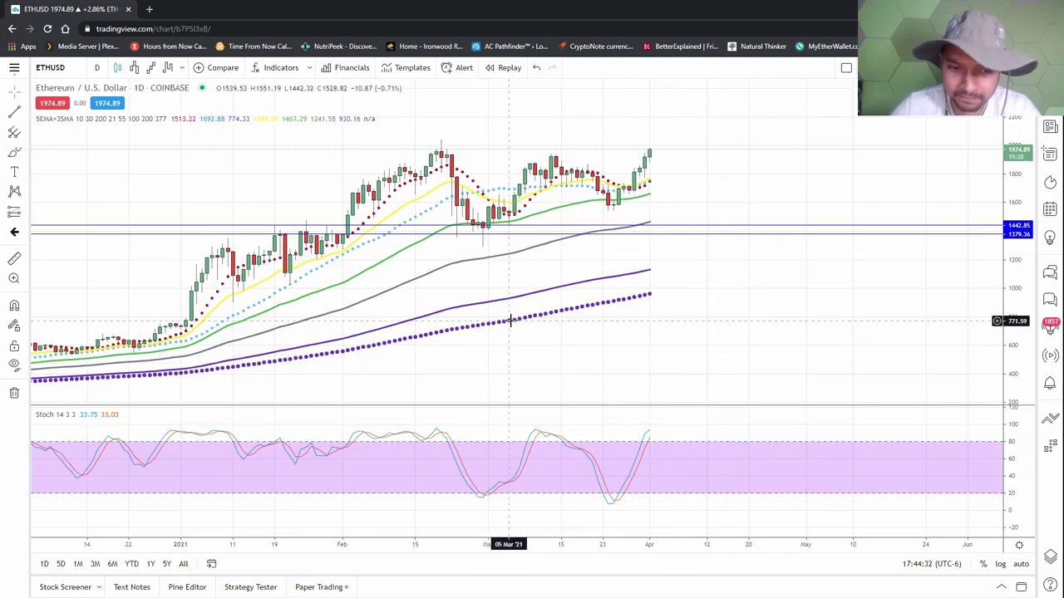
{"action": "mouse_move", "coordinate": [525, 324]}
{"action": "left_mouse_down"}
{"action": "mouse_move", "coordinate": [776, 324]}
{"action": "mouse_move", "coordinate": [447, 203]}
{"action": "left_mouse_up"}
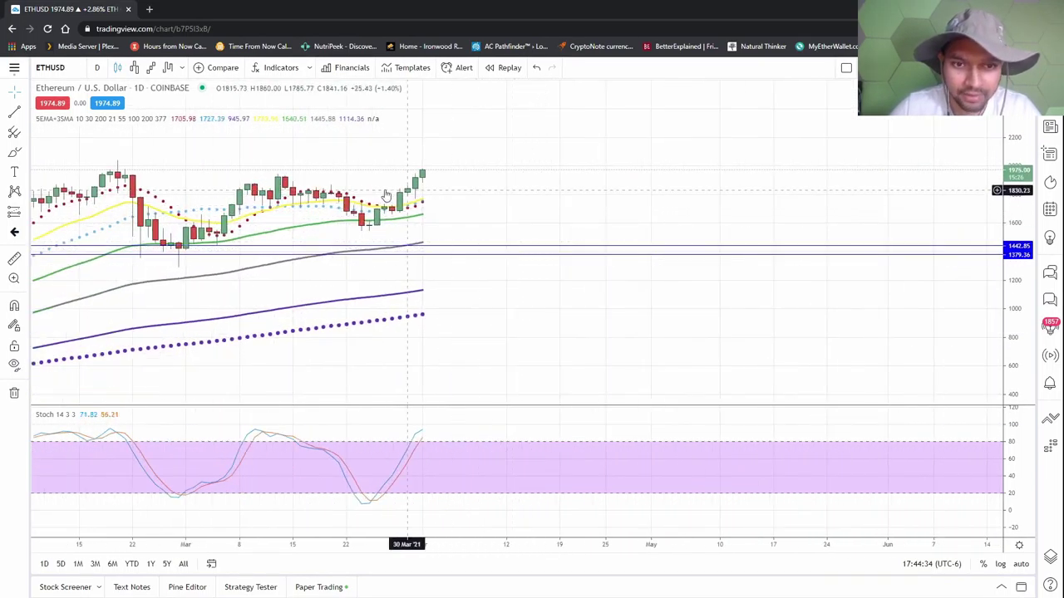
{"action": "scroll", "coordinate": [446, 202], "scroll_direction": "up", "scroll_amount": 2}
{"action": "scroll", "coordinate": [743, 255], "scroll_direction": "up", "scroll_amount": 3}
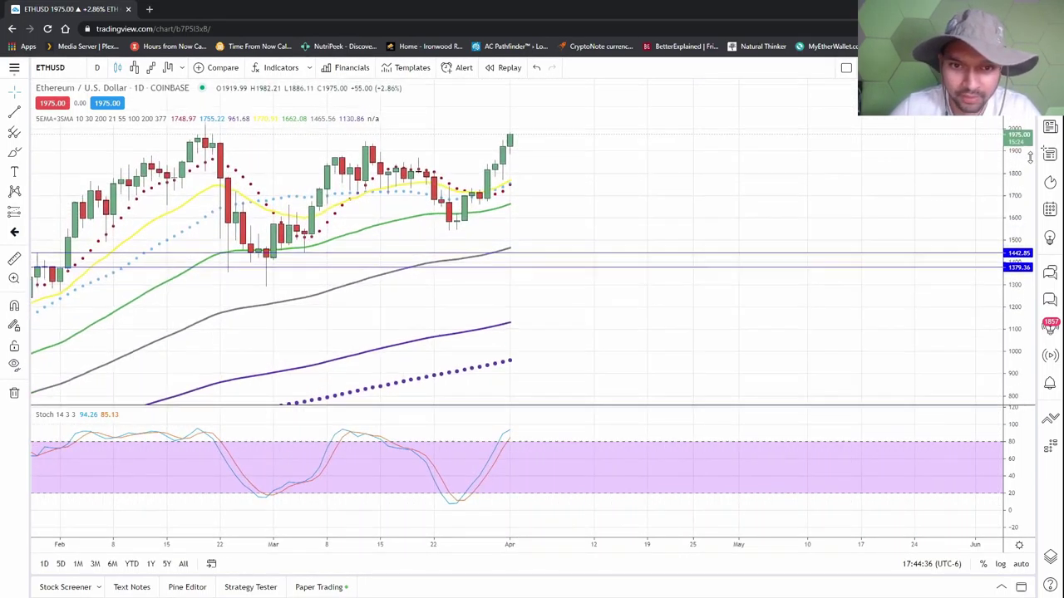
{"action": "scroll", "coordinate": [742, 255], "scroll_direction": "up", "scroll_amount": 2}
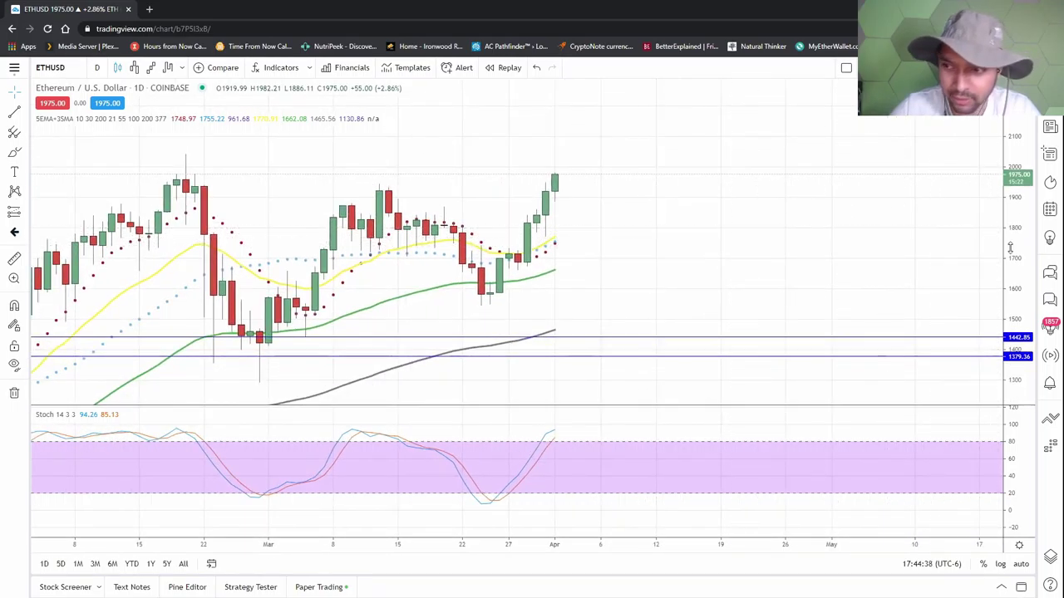
{"action": "left_click_drag", "start_coordinate": [1014, 233], "coordinate": [1007, 250]}
{"action": "scroll", "coordinate": [653, 288], "scroll_direction": "up", "scroll_amount": 2}
{"action": "mouse_move", "coordinate": [653, 287]}
{"action": "left_mouse_down"}
{"action": "mouse_move", "coordinate": [433, 308]}
{"action": "mouse_move", "coordinate": [645, 314]}
{"action": "left_mouse_up"}
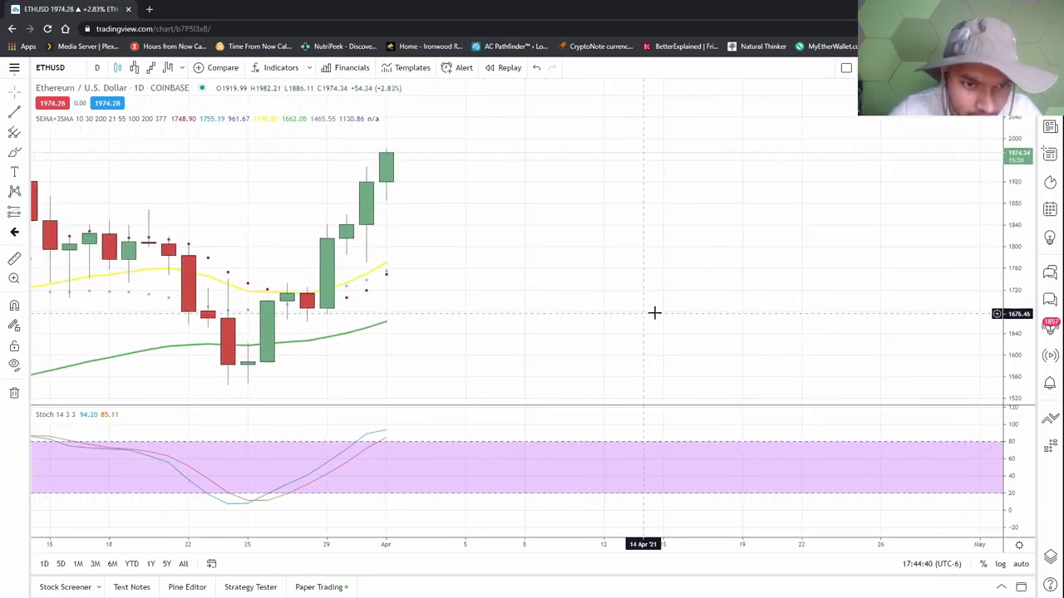
{"action": "left_click_drag", "start_coordinate": [1012, 244], "coordinate": [1011, 264]}
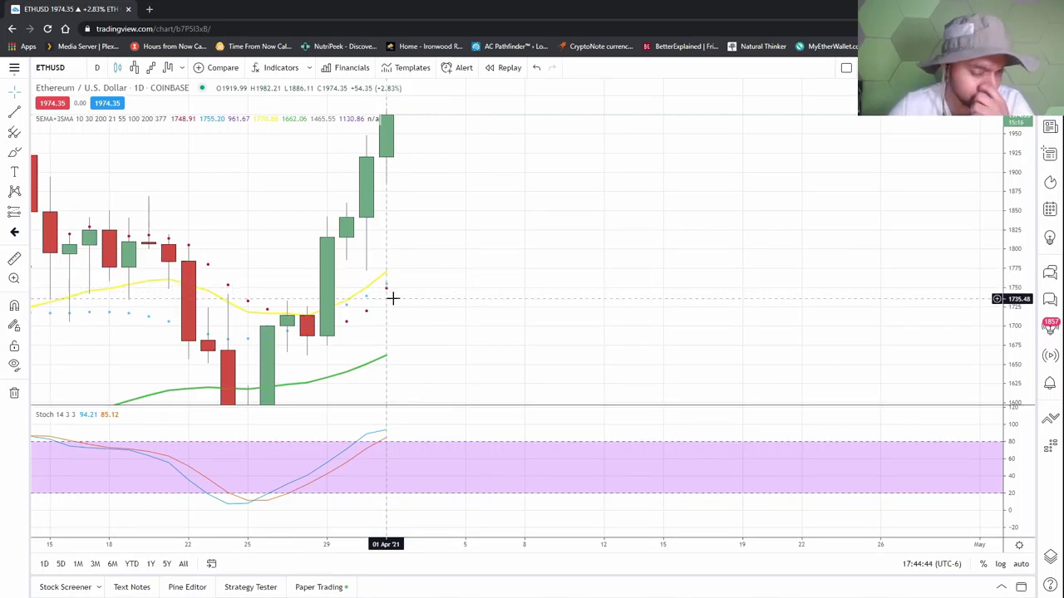
{"action": "left_click_drag", "start_coordinate": [1015, 143], "coordinate": [889, 327]}
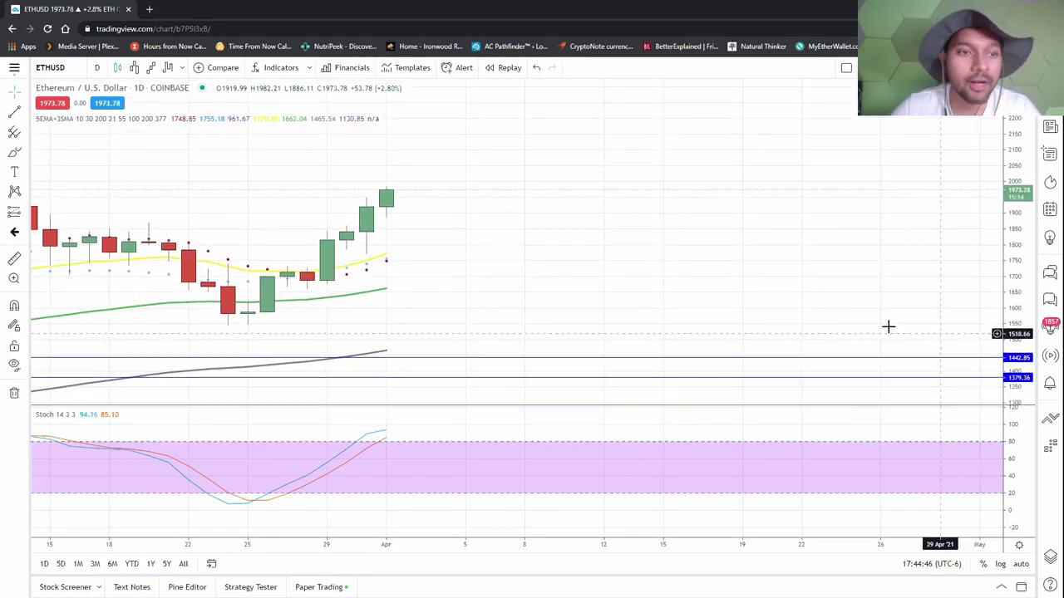
- Switch Ethereum to Kagi lines, measure a price drop, then dismiss the measurement
{"action": "left_click", "coordinate": [150, 67]}
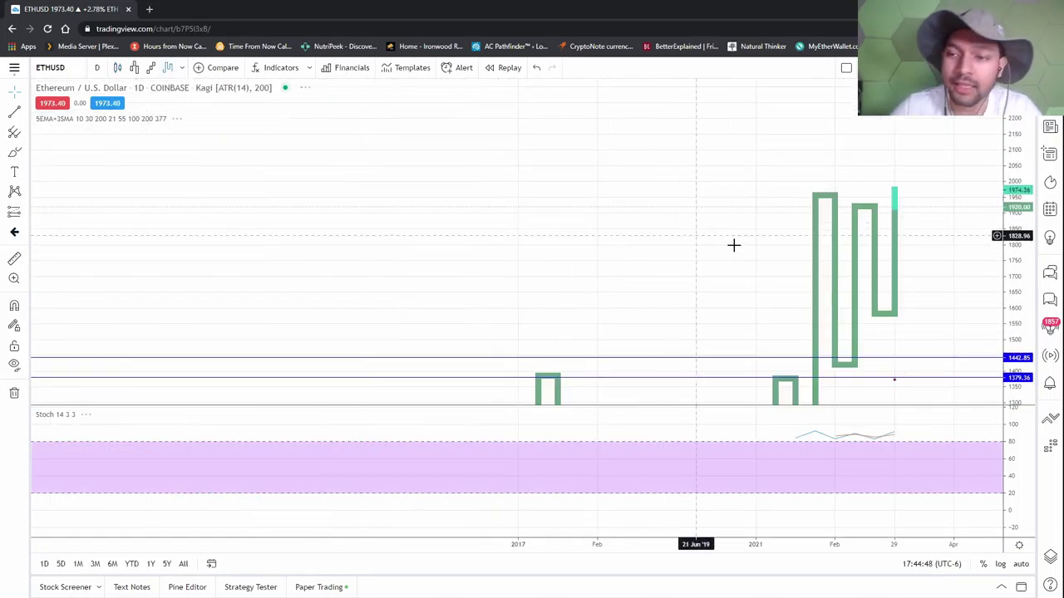
{"action": "left_click", "coordinate": [14, 258]}
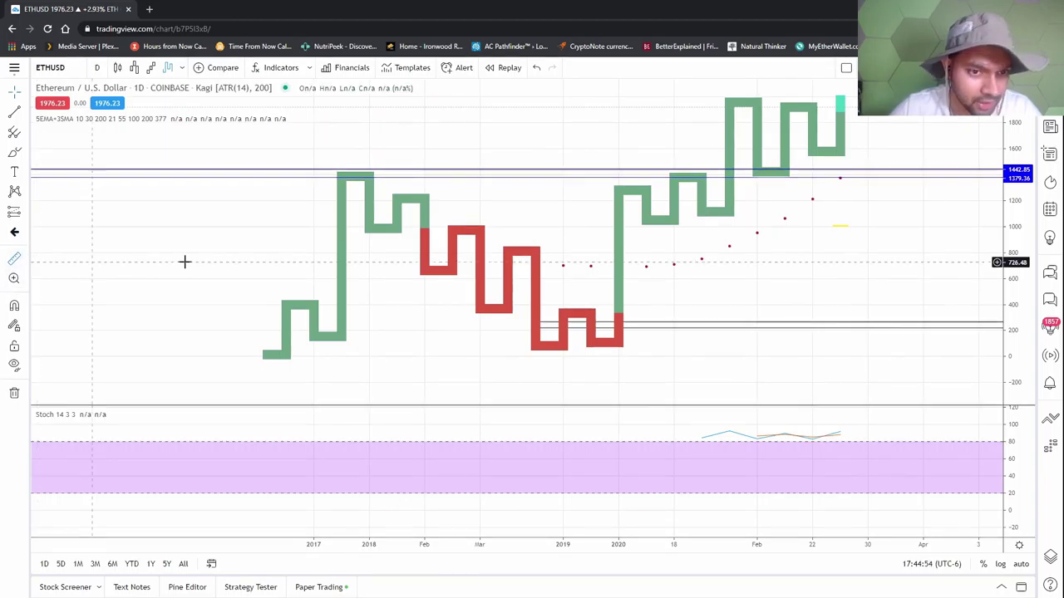
{"action": "left_click", "coordinate": [432, 227]}
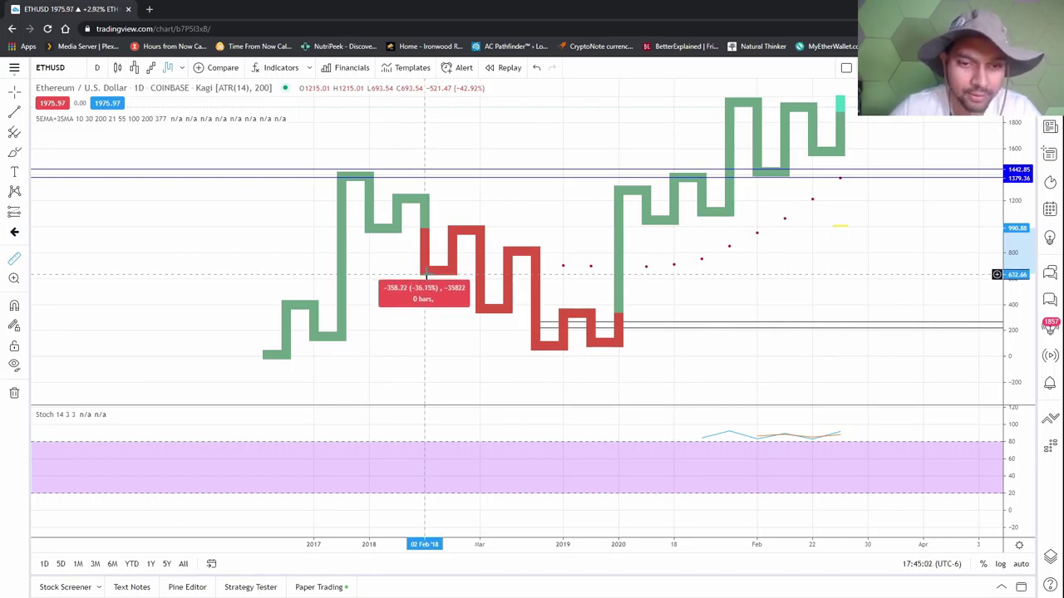
{"action": "left_click", "coordinate": [426, 273]}
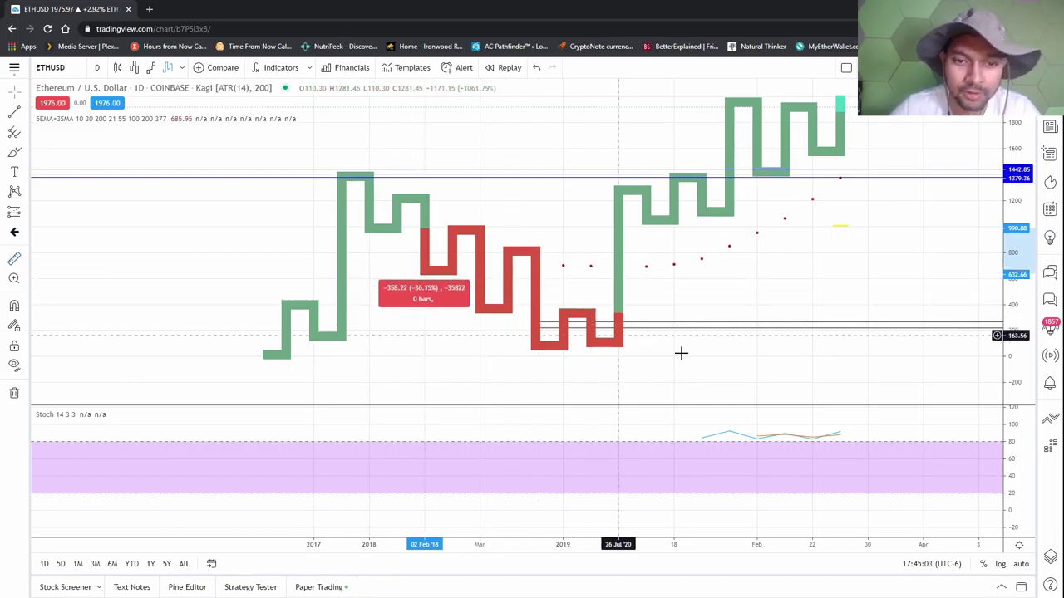
{"action": "left_click", "coordinate": [404, 204]}
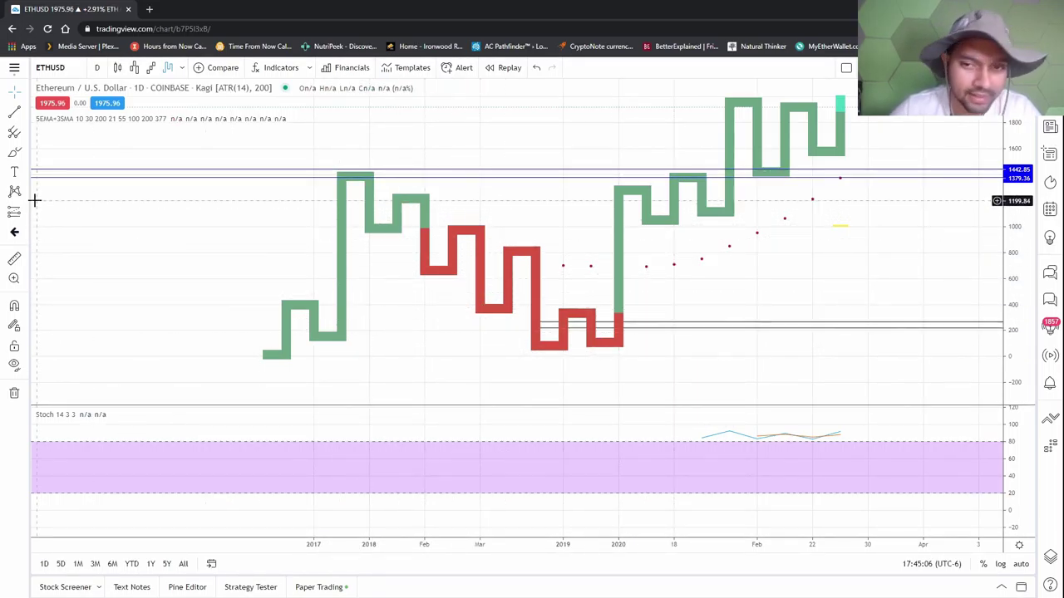
- Pan the Kagi chart to the latest rally and higher prices
{"action": "mouse_move", "coordinate": [750, 247]}
{"action": "left_mouse_down"}
{"action": "mouse_move", "coordinate": [554, 399]}
{"action": "mouse_move", "coordinate": [456, 360]}
{"action": "left_mouse_up"}
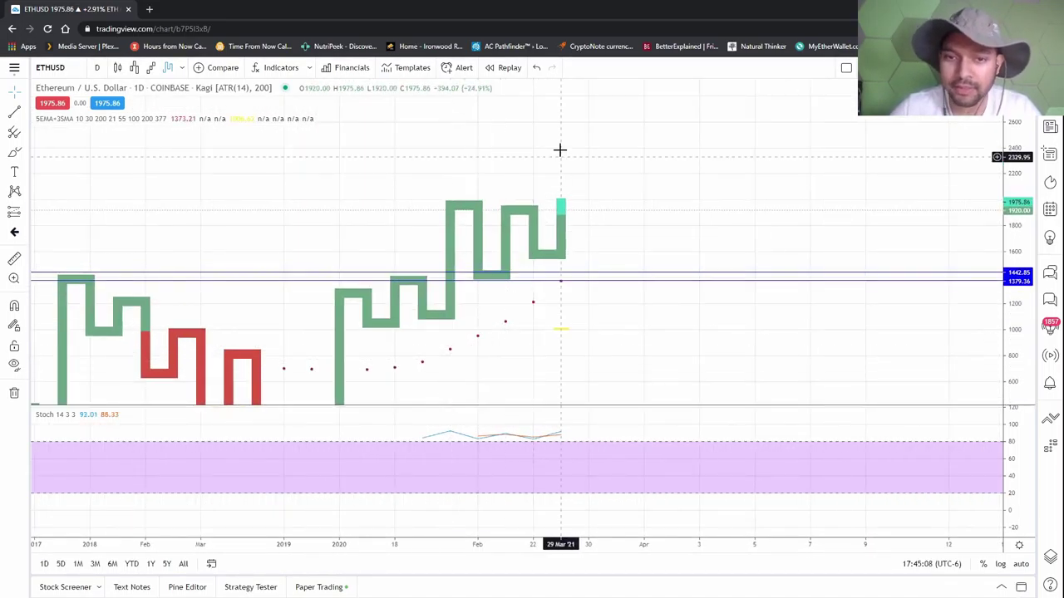
{"action": "left_click_drag", "start_coordinate": [575, 213], "coordinate": [570, 257]}
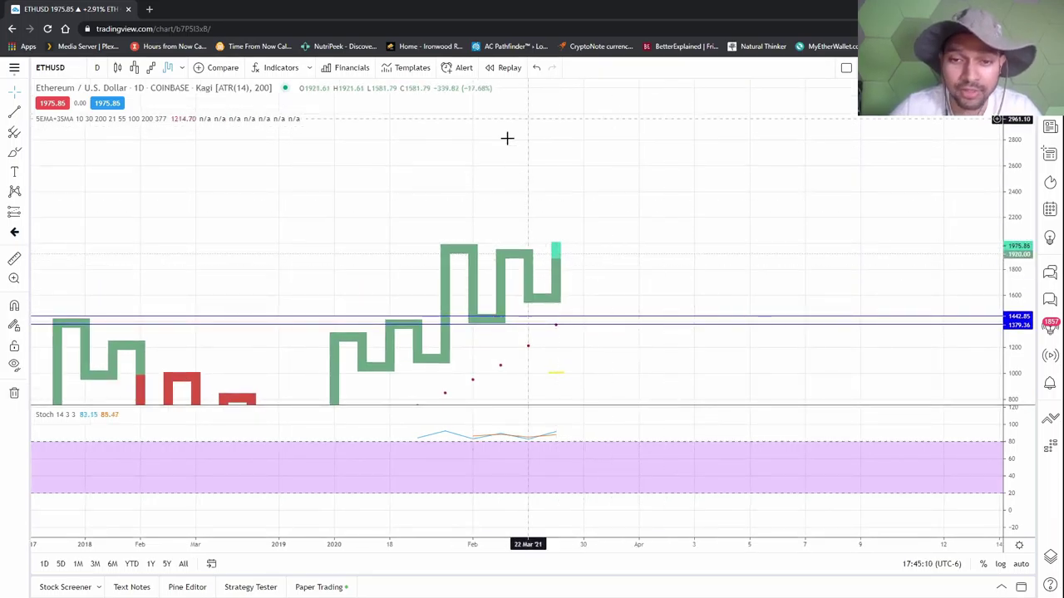
{"action": "scroll", "coordinate": [689, 159], "scroll_direction": "right", "scroll_amount": 3}
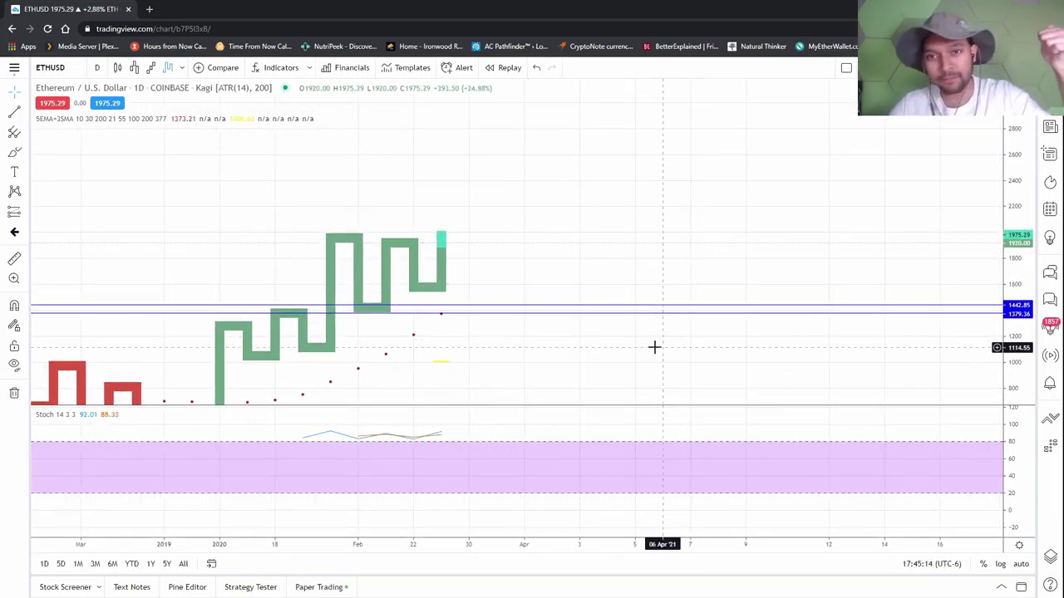
{"action": "scroll", "coordinate": [654, 347], "scroll_direction": "left", "scroll_amount": 2}
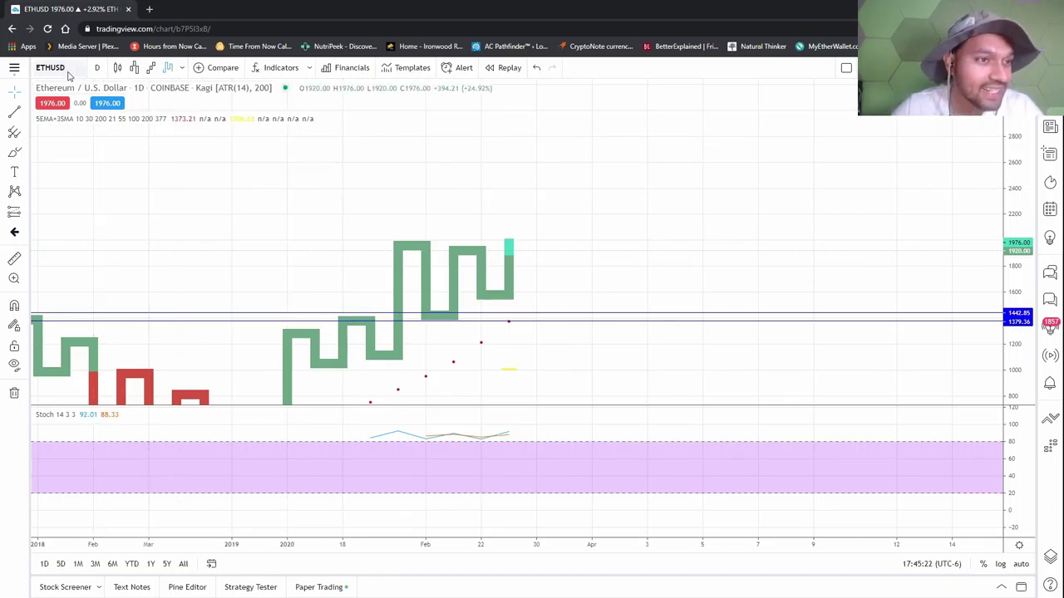
- Open and close symbol search, then recentre the Kagi chart on recent price action
{"action": "left_click", "coordinate": [69, 74]}
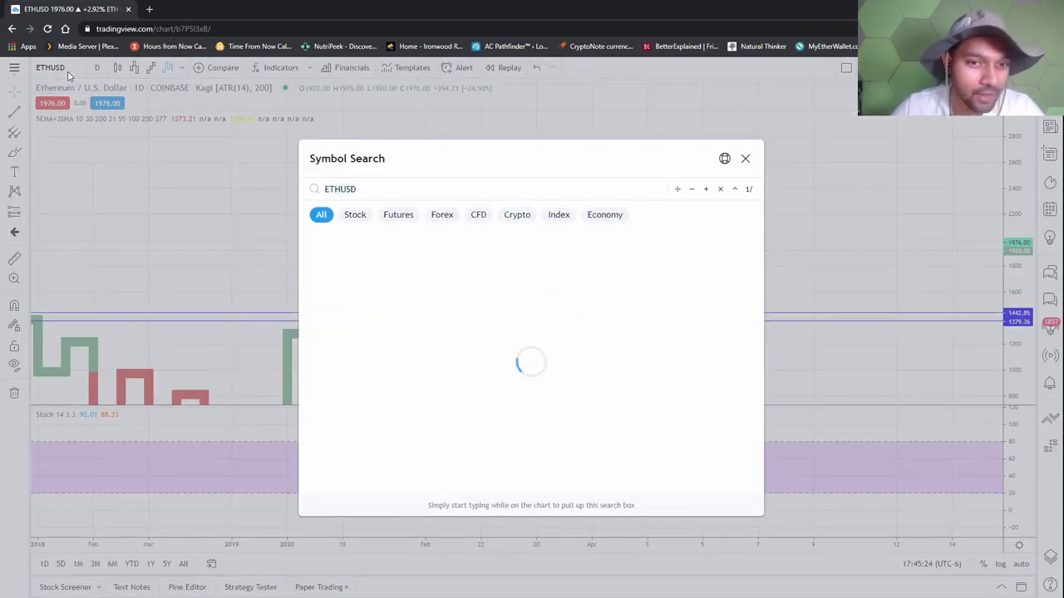
{"action": "left_click", "coordinate": [745, 159]}
{"action": "left_click_drag", "start_coordinate": [435, 181], "coordinate": [624, 116]}
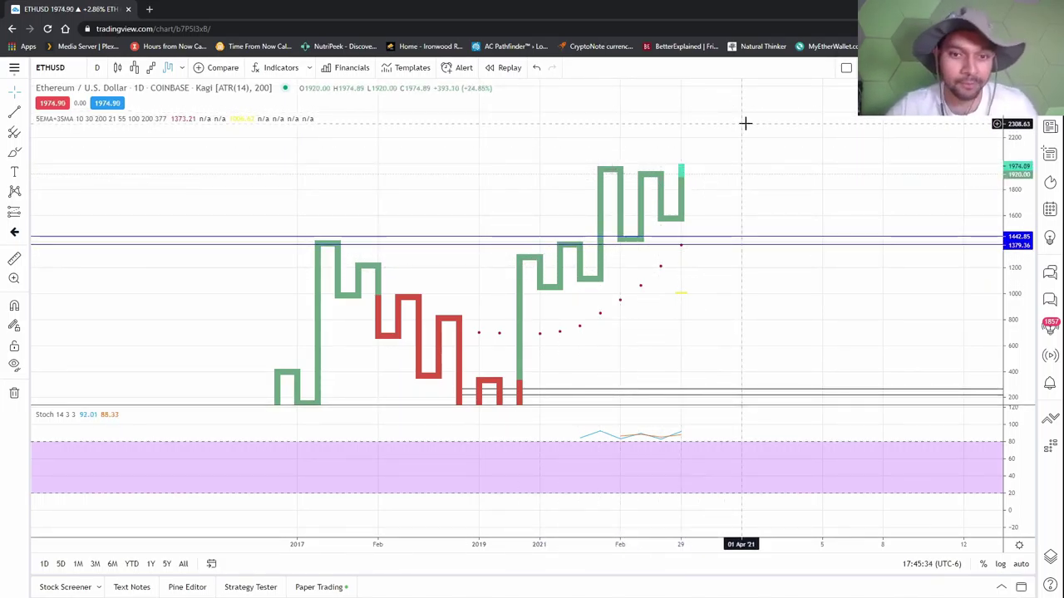
{"action": "left_click_drag", "start_coordinate": [736, 157], "coordinate": [837, 105]}
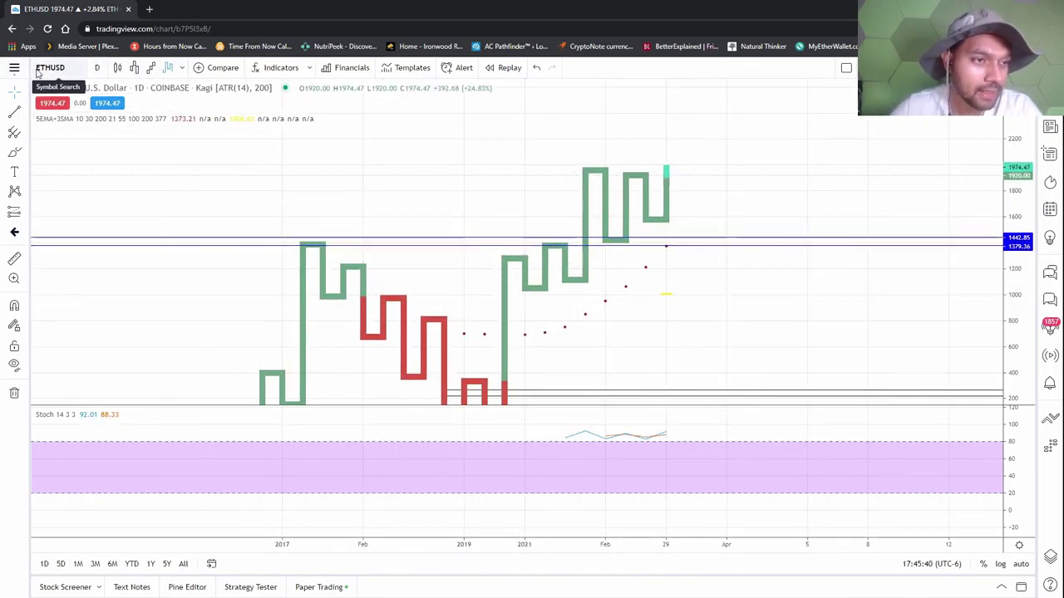
- Switch ETHUSD to candlesticks, then load the DogeCharts layout from recent layouts
{"action": "left_click", "coordinate": [116, 71]}
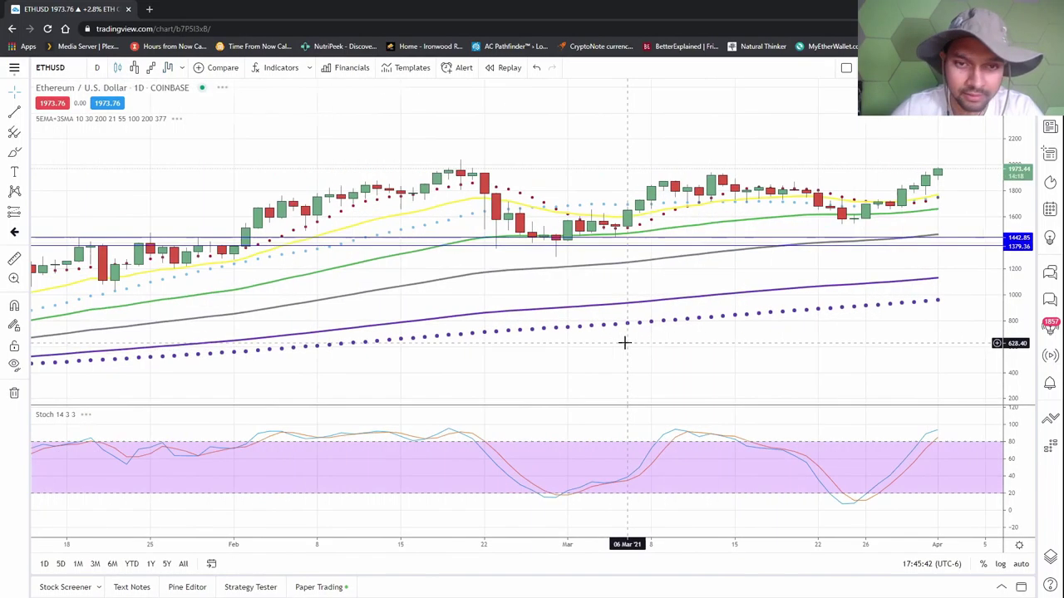
{"action": "mouse_move", "coordinate": [784, 369]}
{"action": "left_mouse_down"}
{"action": "mouse_move", "coordinate": [427, 320]}
{"action": "mouse_move", "coordinate": [668, 426]}
{"action": "left_mouse_up"}
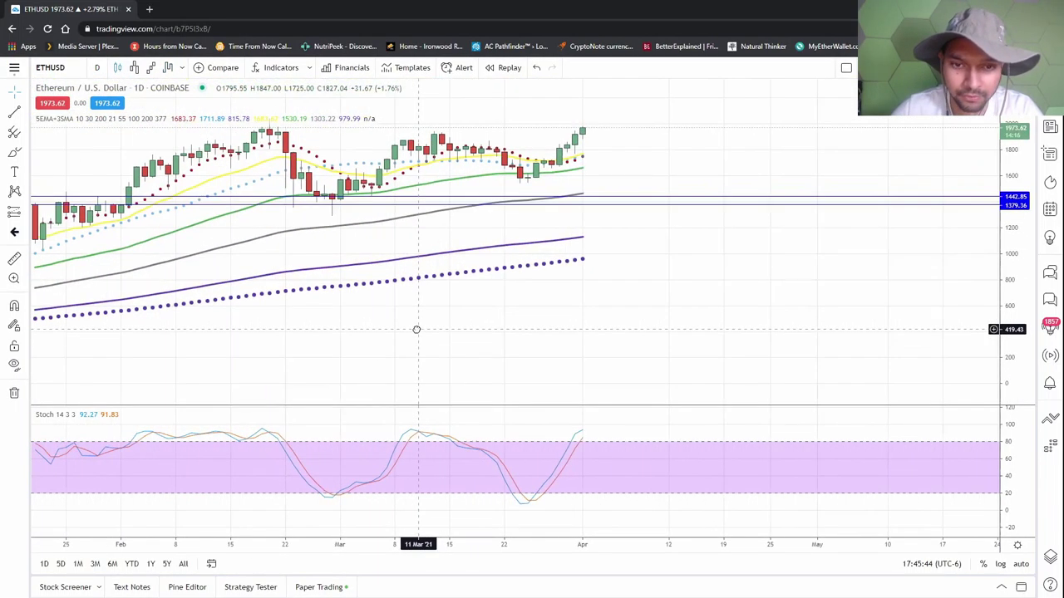
{"action": "left_click", "coordinate": [14, 67]}
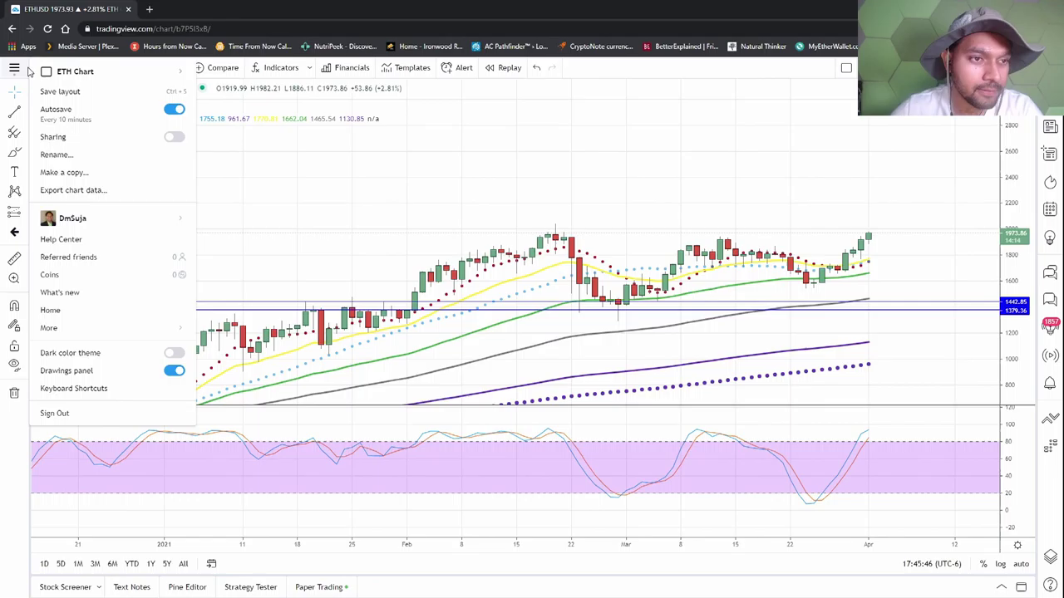
{"action": "left_click", "coordinate": [280, 158]}
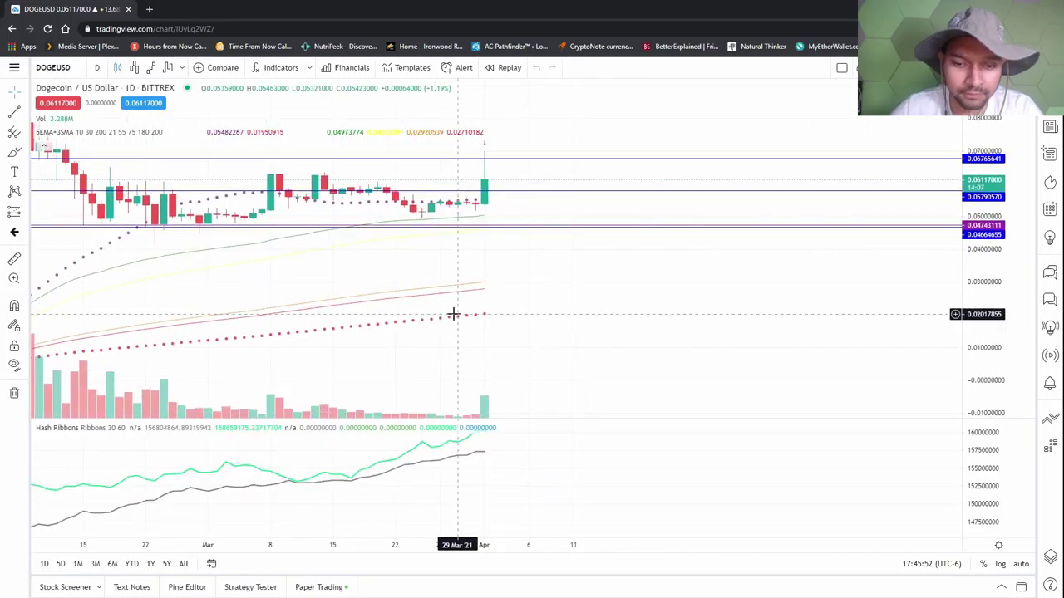
- Show the Paper Trading Account History below DOGEUSD and shift the chart to recent candles
{"action": "left_click", "coordinate": [318, 588]}
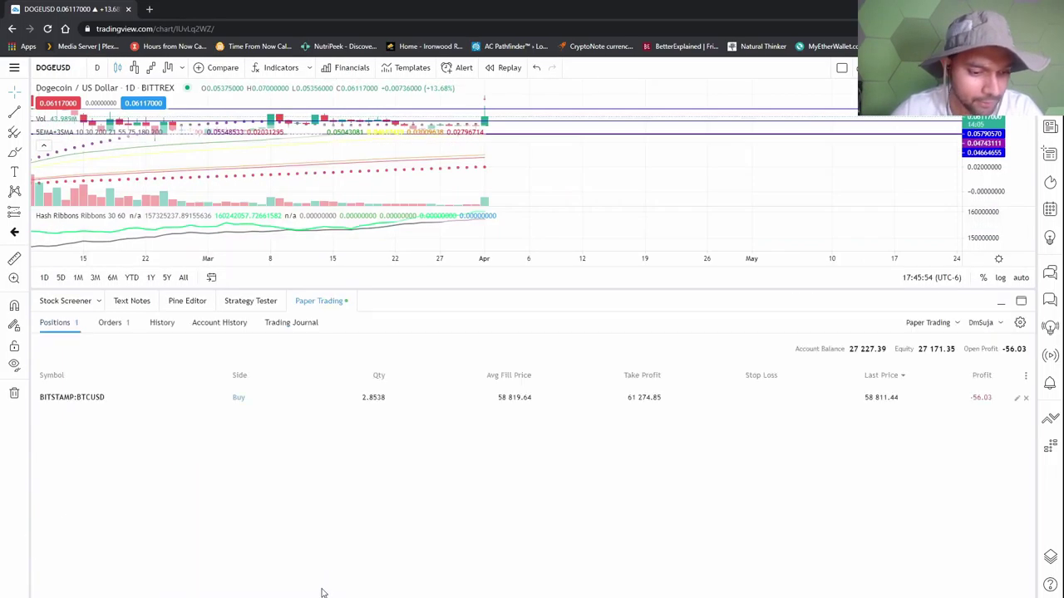
{"action": "left_click", "coordinate": [219, 324]}
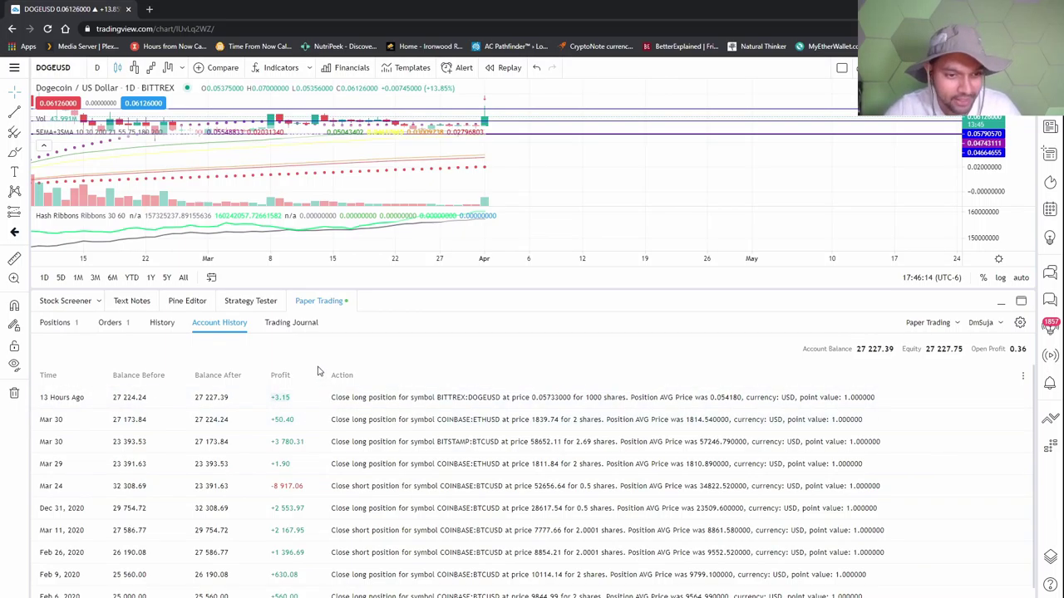
{"action": "left_click_drag", "start_coordinate": [591, 161], "coordinate": [686, 220]}
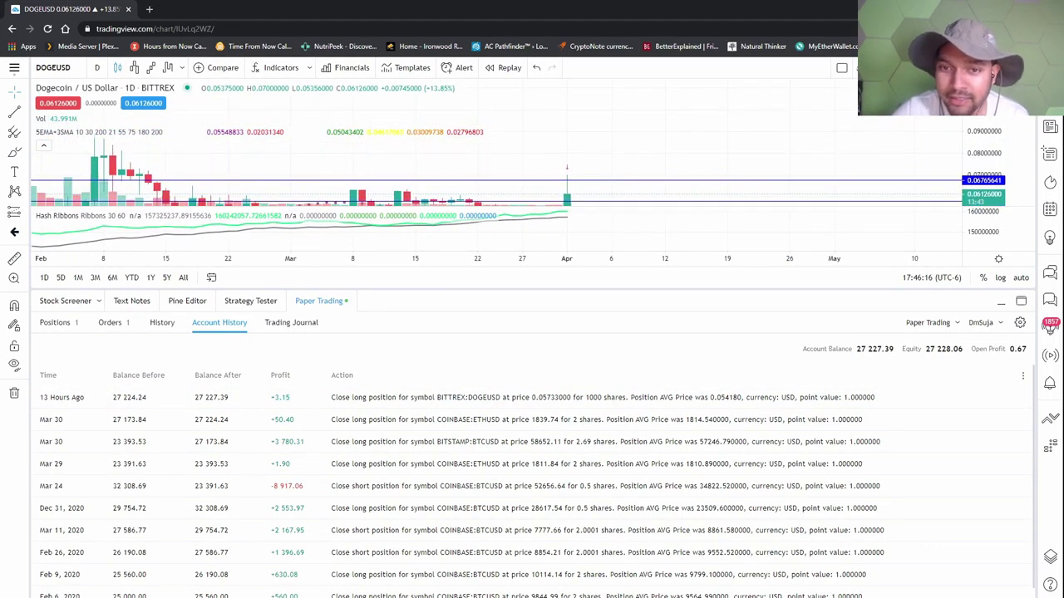
- Cycle through Line Break, Renko and Kagi back to candles, and enlarge the chart area
{"action": "left_click", "coordinate": [134, 67]}
{"action": "left_click", "coordinate": [167, 67]}
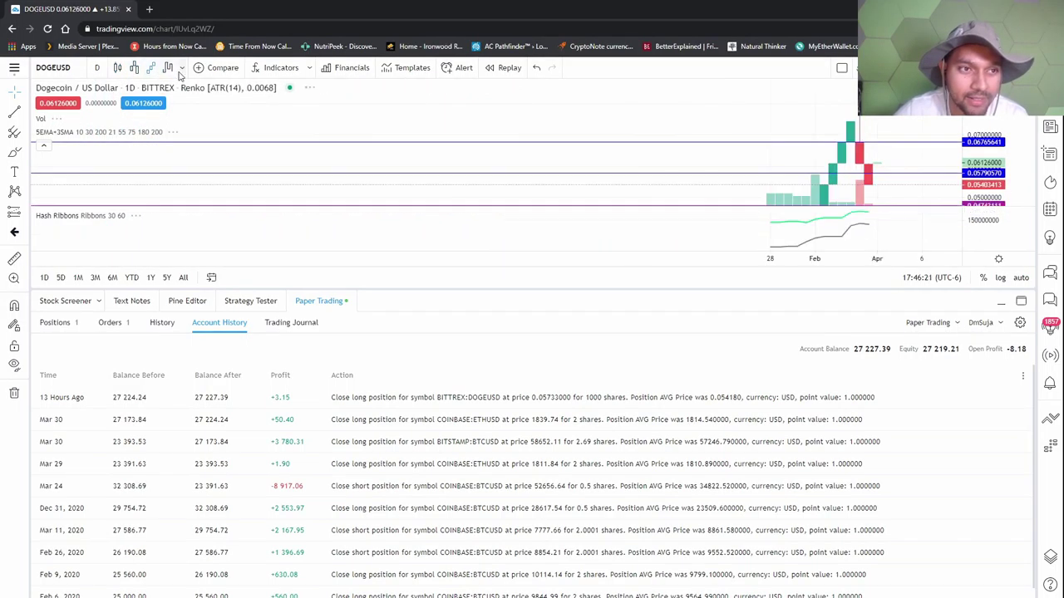
{"action": "left_click", "coordinate": [182, 67]}
{"action": "left_click", "coordinate": [134, 67]}
{"action": "left_click", "coordinate": [117, 67]}
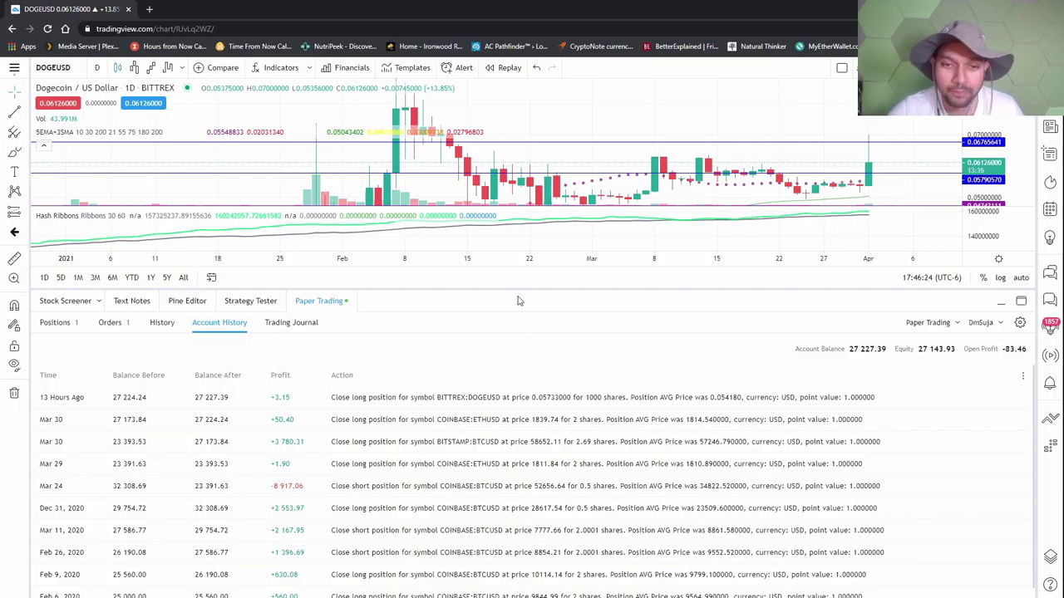
{"action": "left_click_drag", "start_coordinate": [516, 289], "coordinate": [460, 453]}
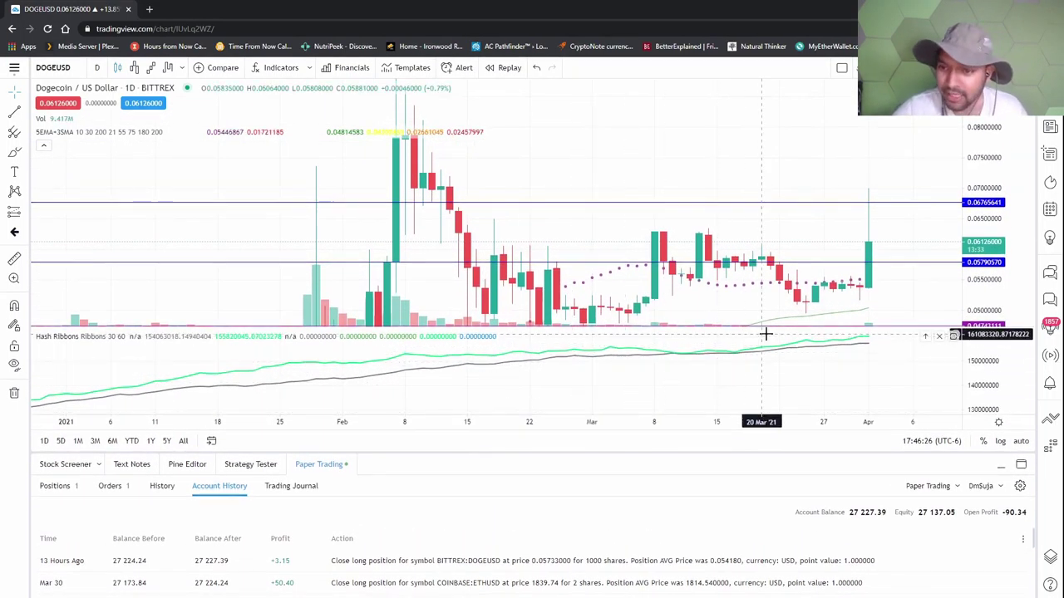
{"action": "left_click_drag", "start_coordinate": [781, 204], "coordinate": [566, 108]}
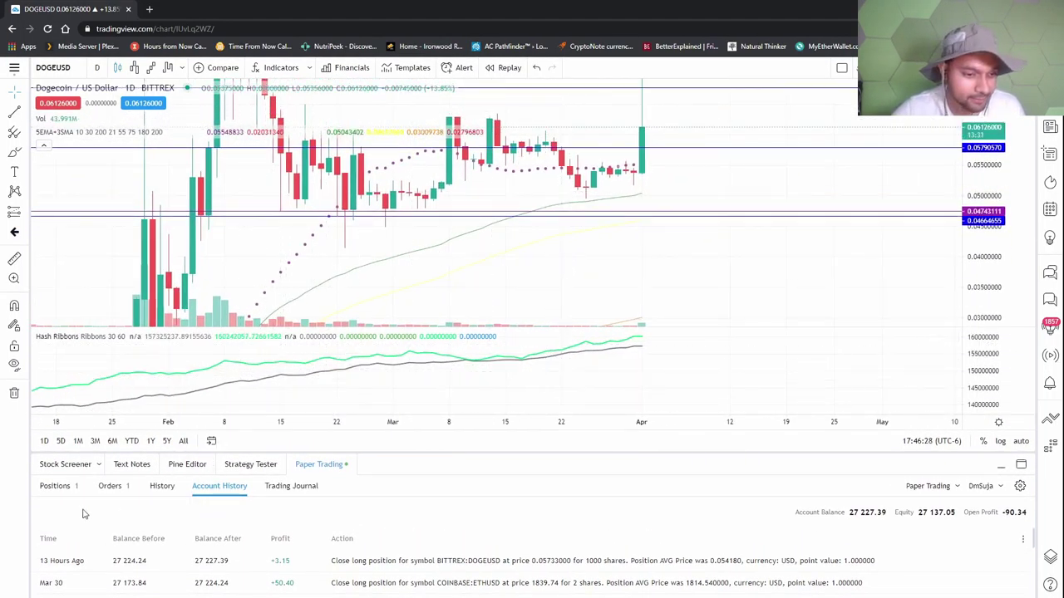
- List the open paper positions and draw DOGEUSD as a Line Break chart
{"action": "left_click", "coordinate": [57, 487]}
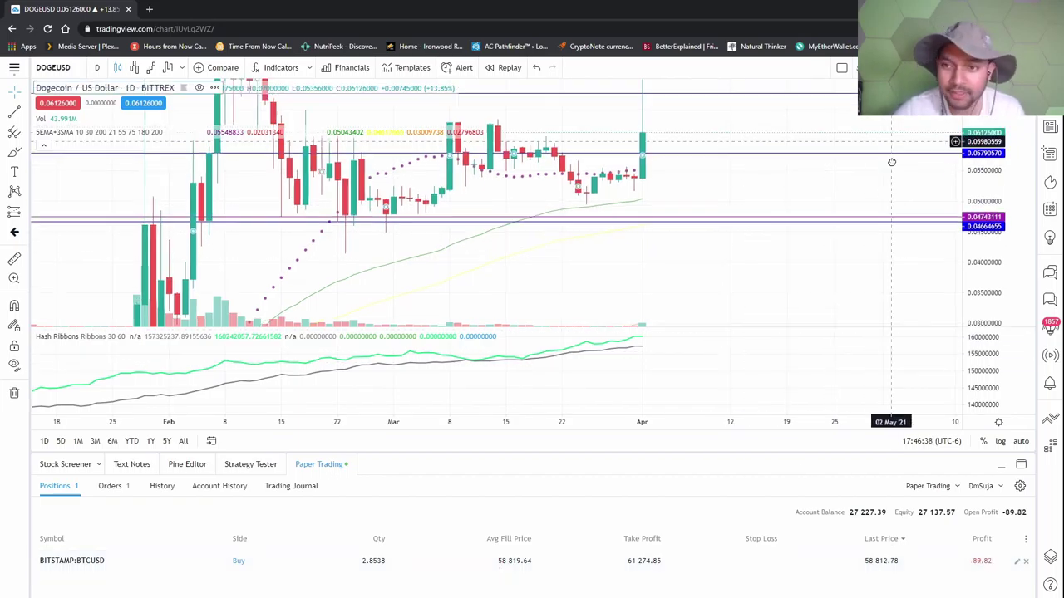
{"action": "left_click_drag", "start_coordinate": [886, 138], "coordinate": [905, 185]}
{"action": "scroll", "coordinate": [648, 218], "scroll_direction": "up", "scroll_amount": 2}
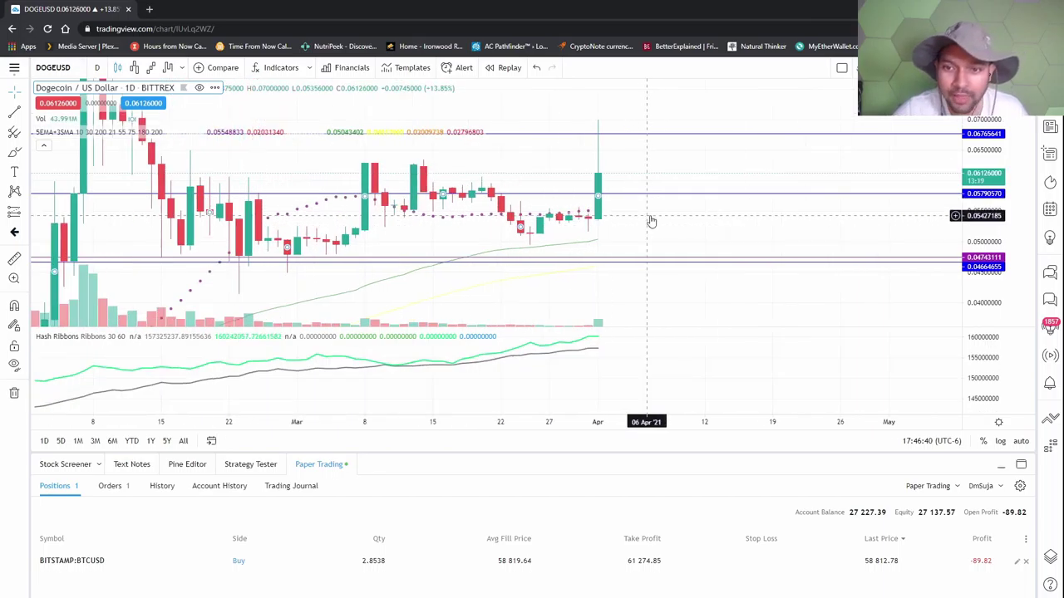
{"action": "scroll", "coordinate": [649, 214], "scroll_direction": "up", "scroll_amount": 2}
{"action": "left_click", "coordinate": [148, 67]}
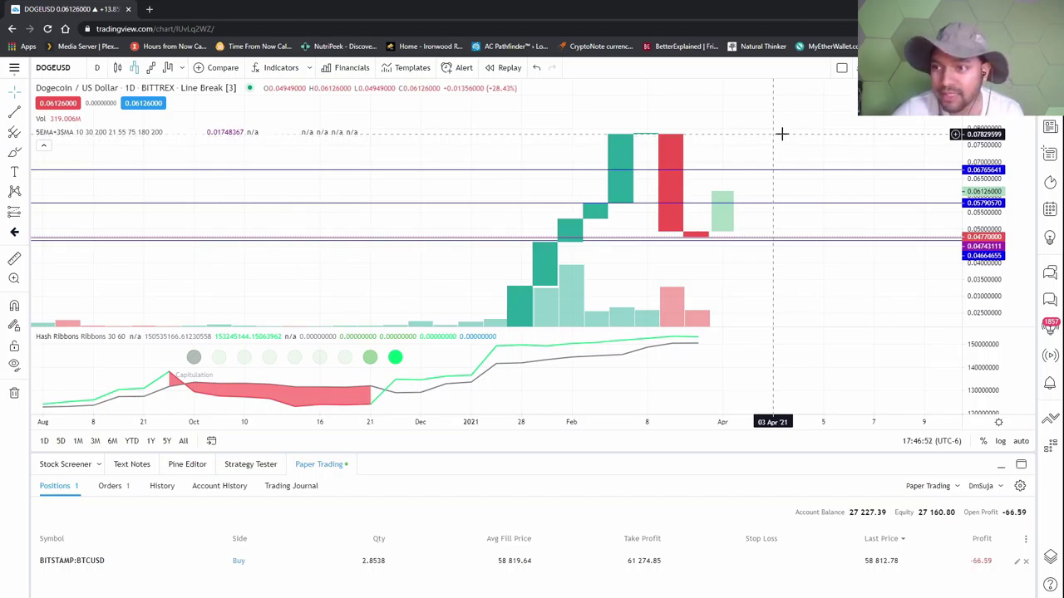
- Pan the DOGEUSD chart to later dates and switch it to Kagi lines (ATR 14)
{"action": "scroll", "coordinate": [781, 133], "scroll_direction": "down", "scroll_amount": 2}
{"action": "scroll", "coordinate": [748, 150], "scroll_direction": "down", "scroll_amount": 2}
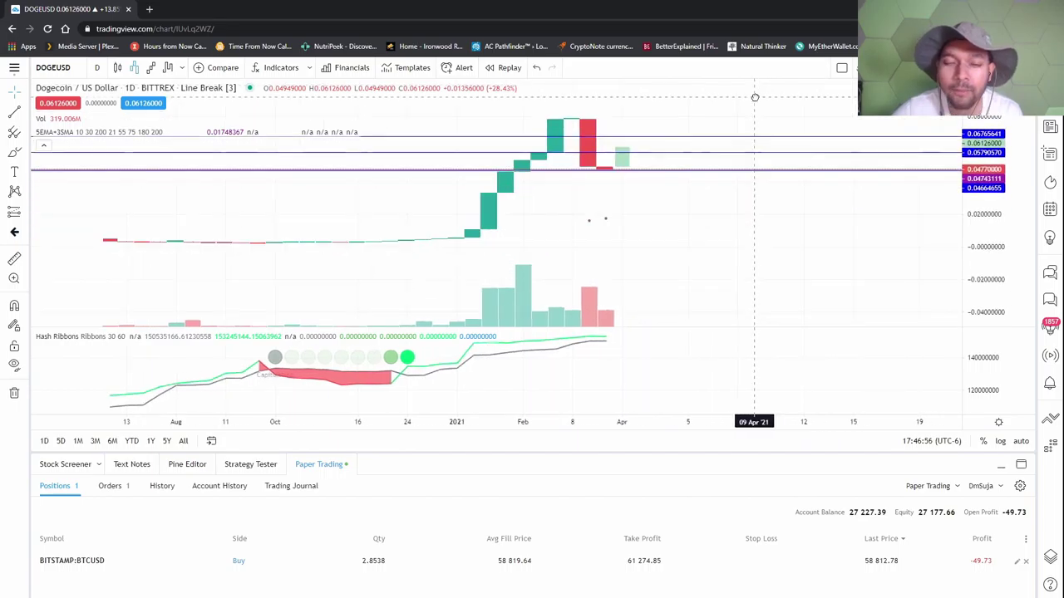
{"action": "left_click_drag", "start_coordinate": [812, 123], "coordinate": [720, 169]}
{"action": "left_click", "coordinate": [150, 67]}
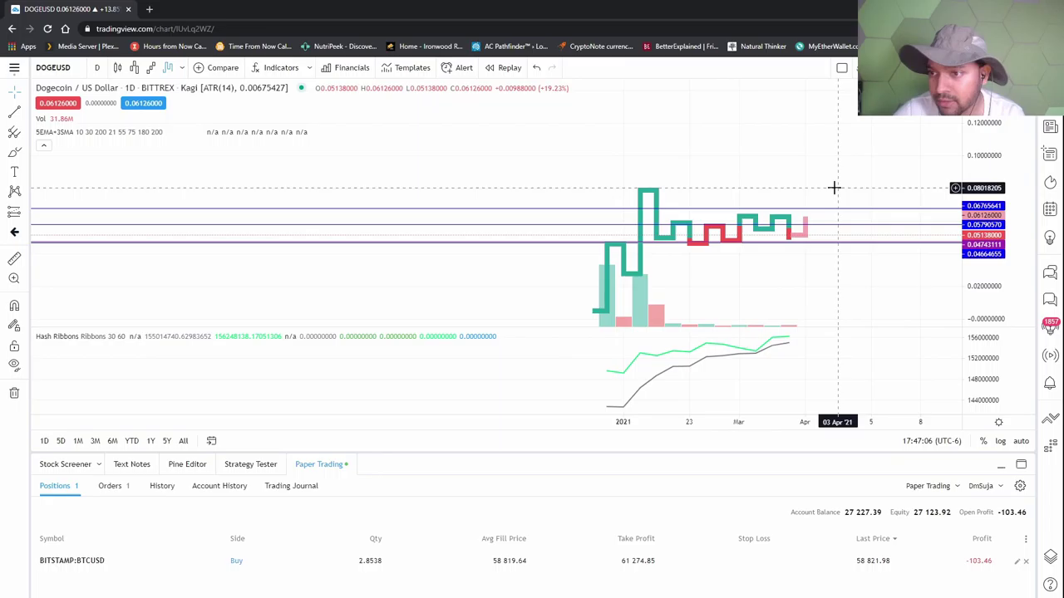
- Mark the 0.08018205 take-profit level with a horizontal ray from the January Kagi spike
{"action": "left_click", "coordinate": [26, 113]}
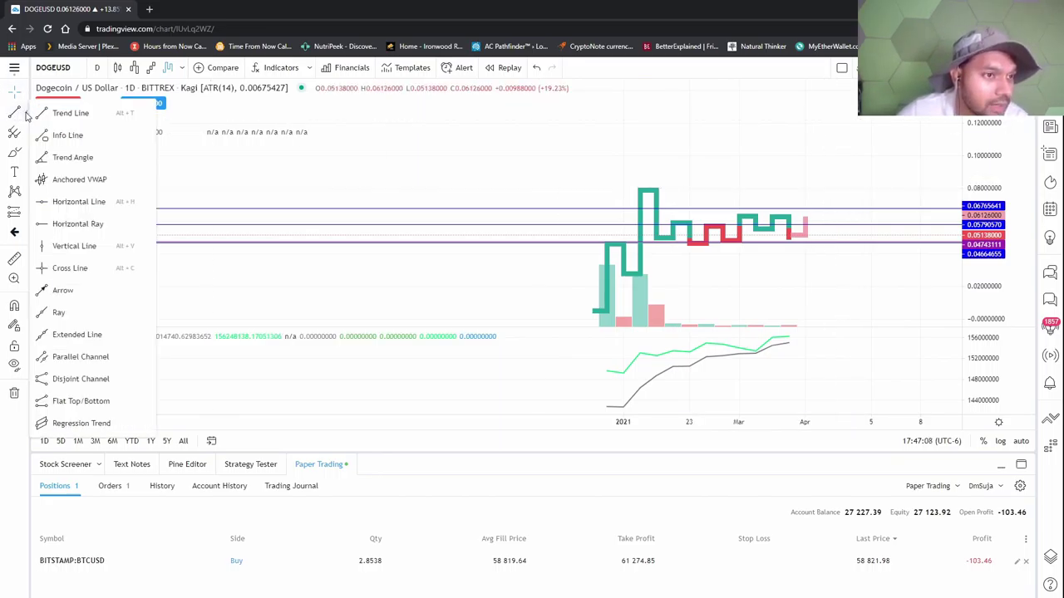
{"action": "left_click", "coordinate": [133, 224]}
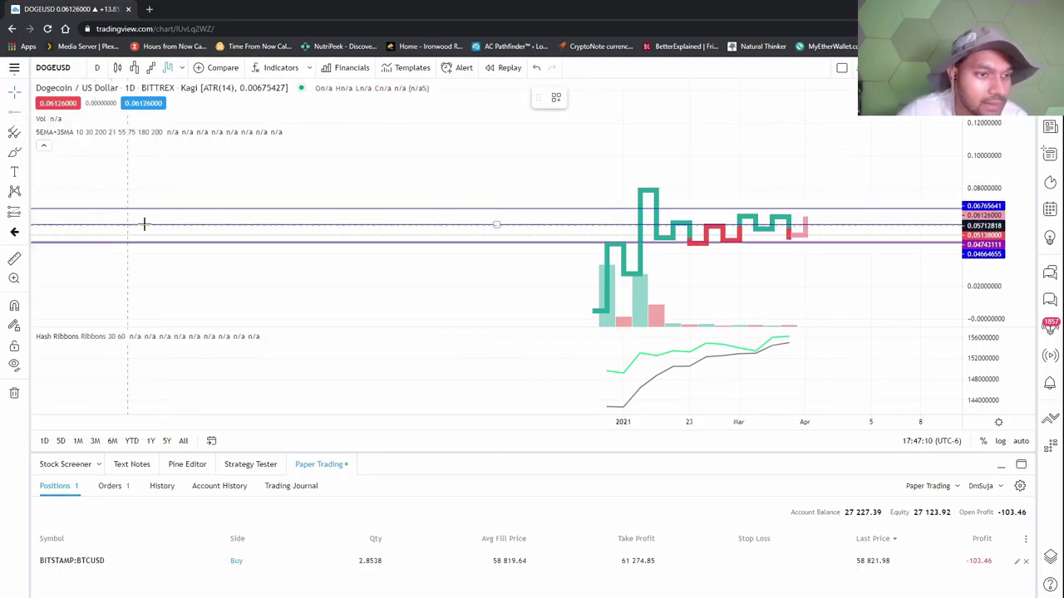
{"action": "left_click", "coordinate": [640, 188]}
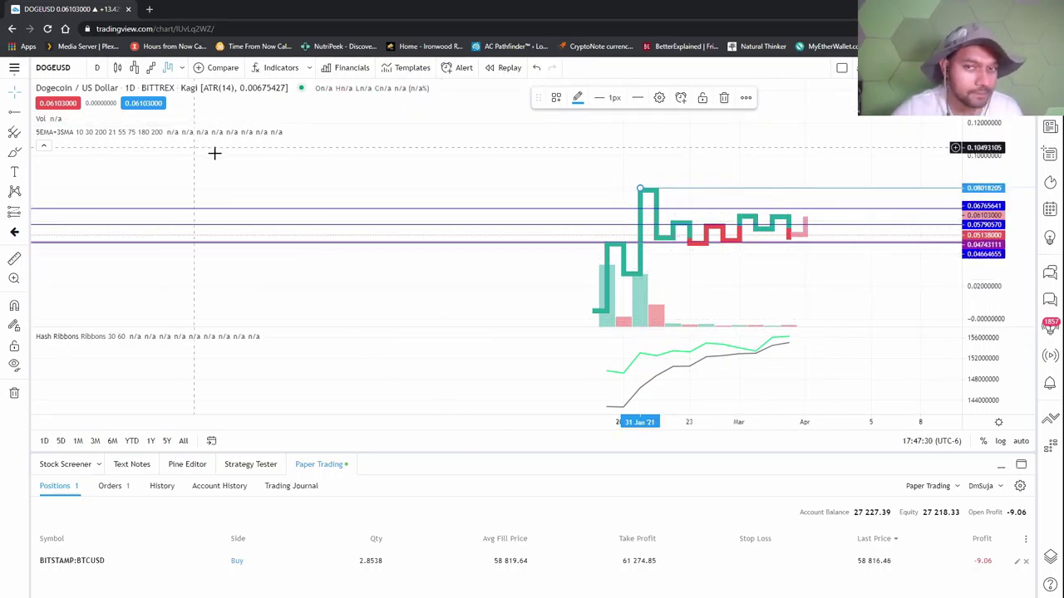
{"action": "right_click", "coordinate": [281, 594]}
- Create a new DOGEUSD paper order with quantity 1,000,000
{"action": "left_click", "coordinate": [324, 539]}
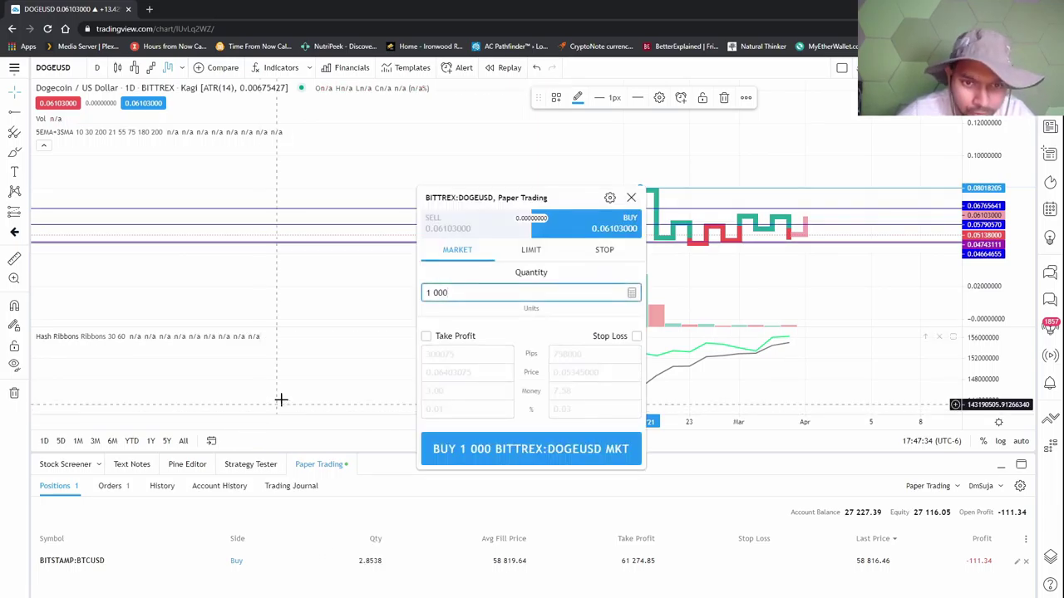
{"action": "type", "text": "0000"}
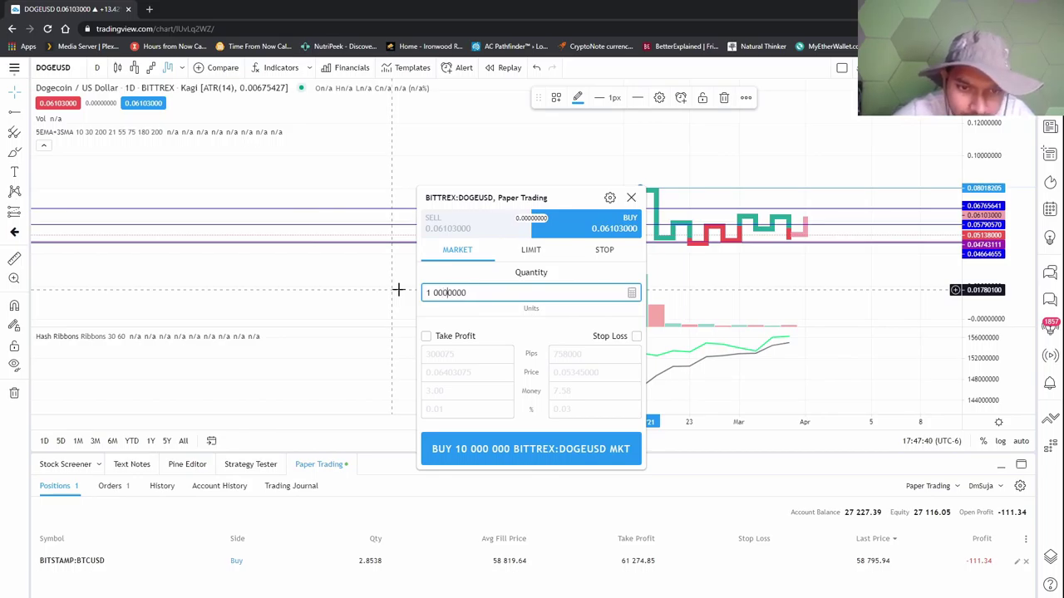
{"action": "key", "text": "Right"}
{"action": "key", "text": "Right"}
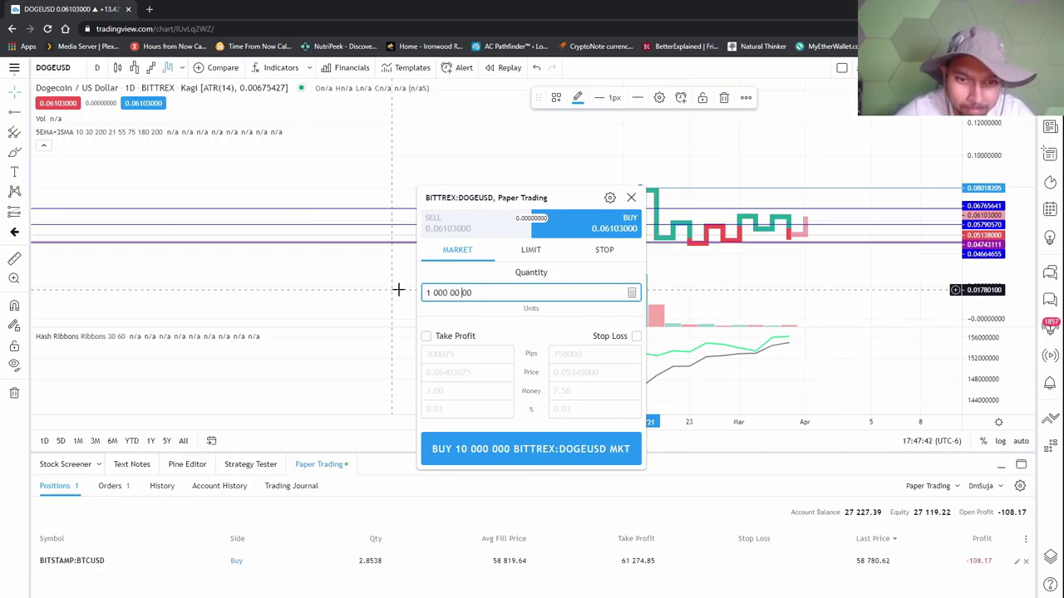
{"action": "key", "text": "Delete"}
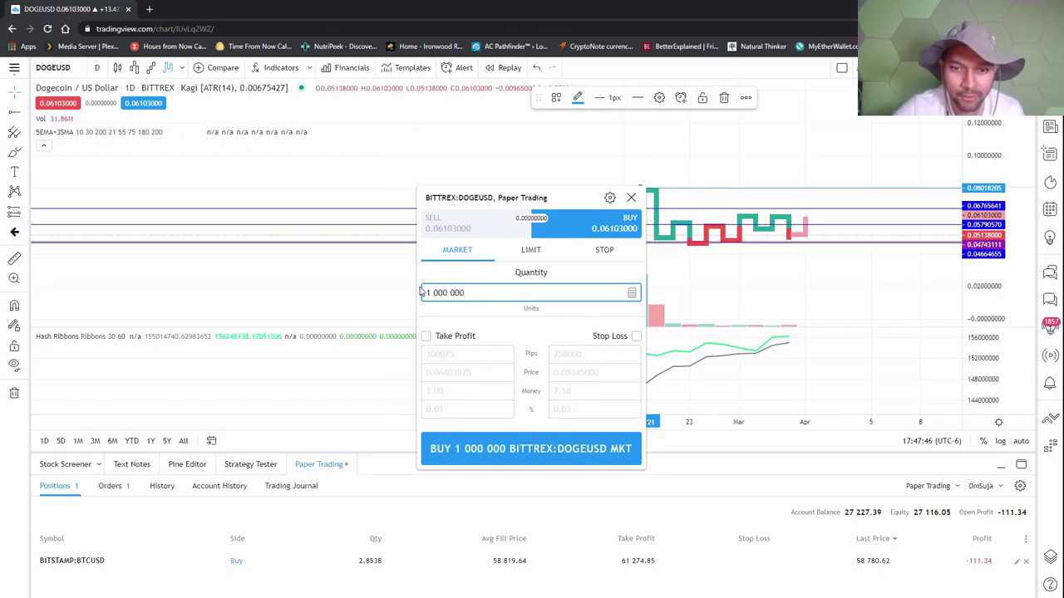
- Enable take profit on the order at price 0.08018
{"action": "left_click", "coordinate": [459, 336]}
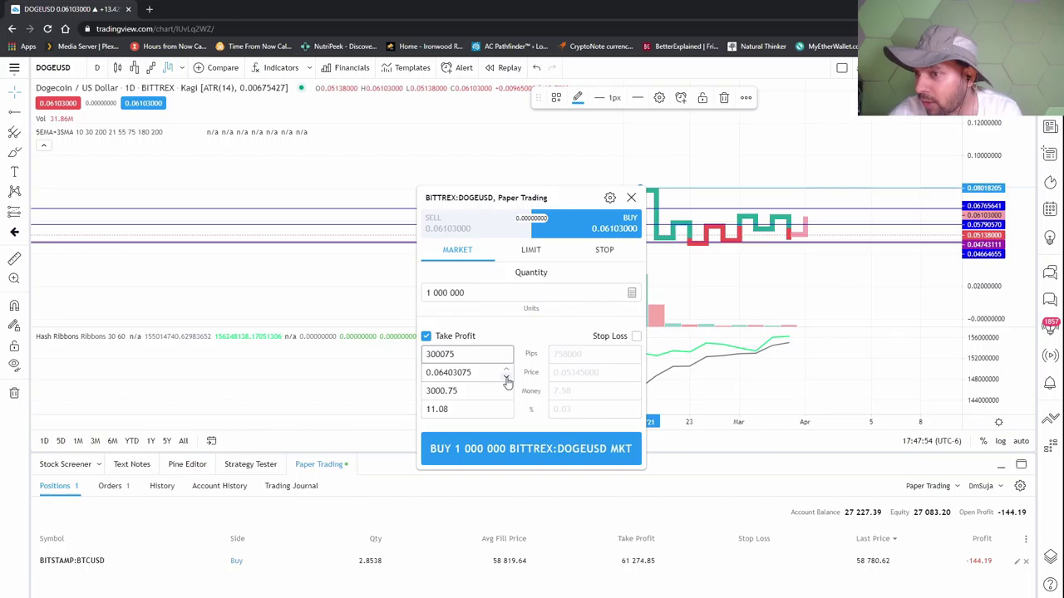
{"action": "left_click", "coordinate": [441, 374]}
{"action": "key", "text": "BackSpace"}
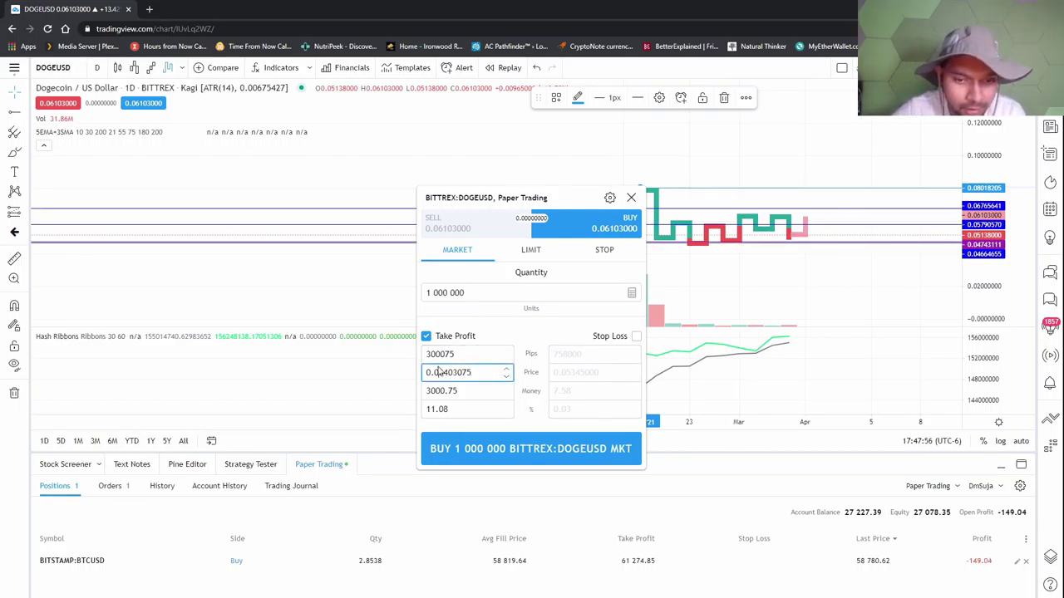
{"action": "type", "text": "8"}
{"action": "key", "text": "Delete"}
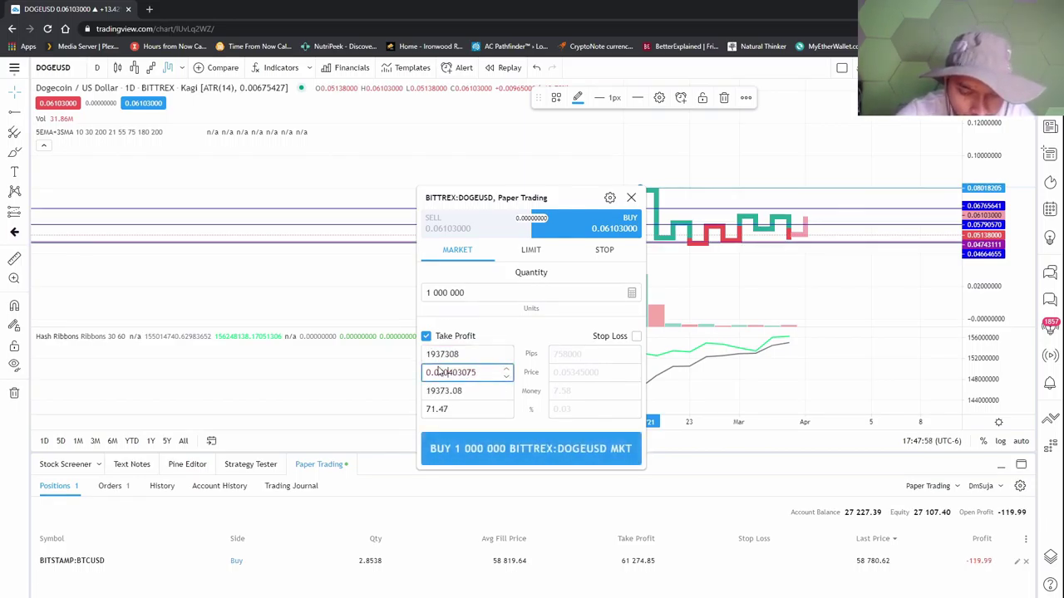
{"action": "type", "text": "018"}
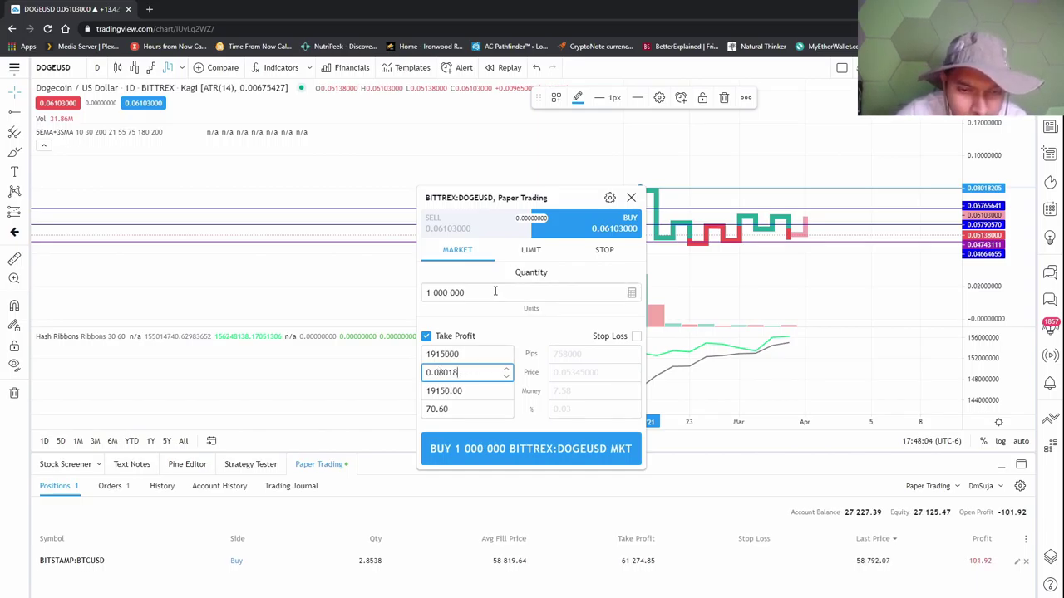
{"action": "left_click", "coordinate": [438, 391]}
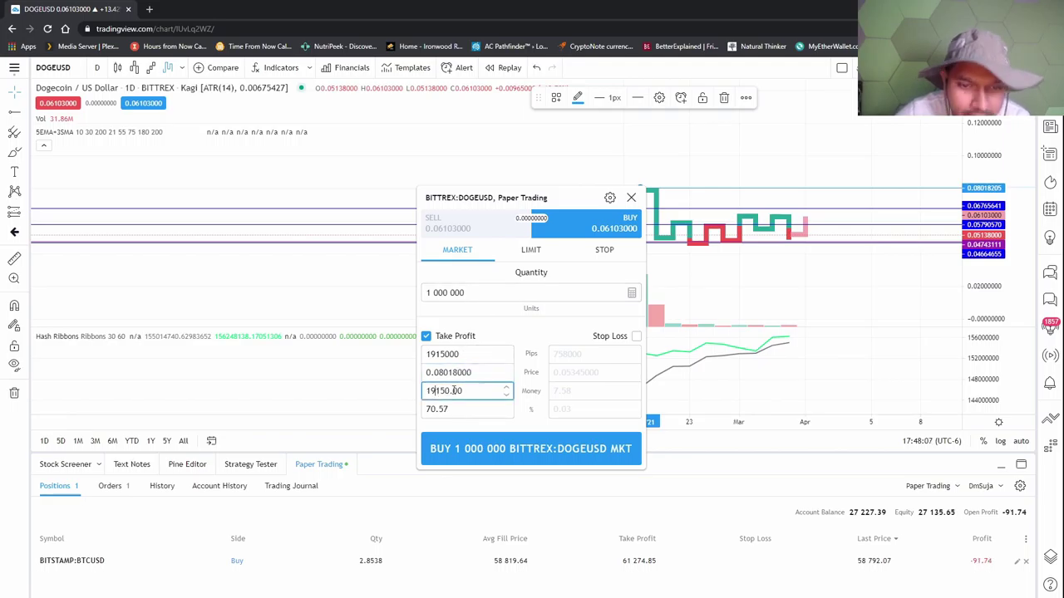
- Correct the quantity to 1,000,000 and place the market buy
{"action": "left_click", "coordinate": [469, 292]}
{"action": "key", "text": "BackSpace"}
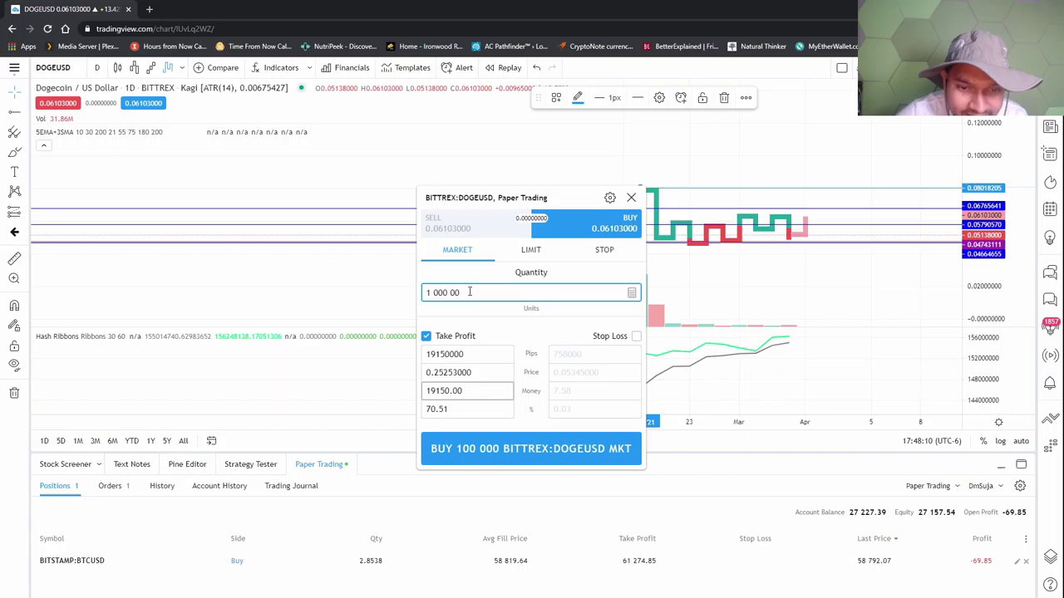
{"action": "key", "text": "BackSpace"}
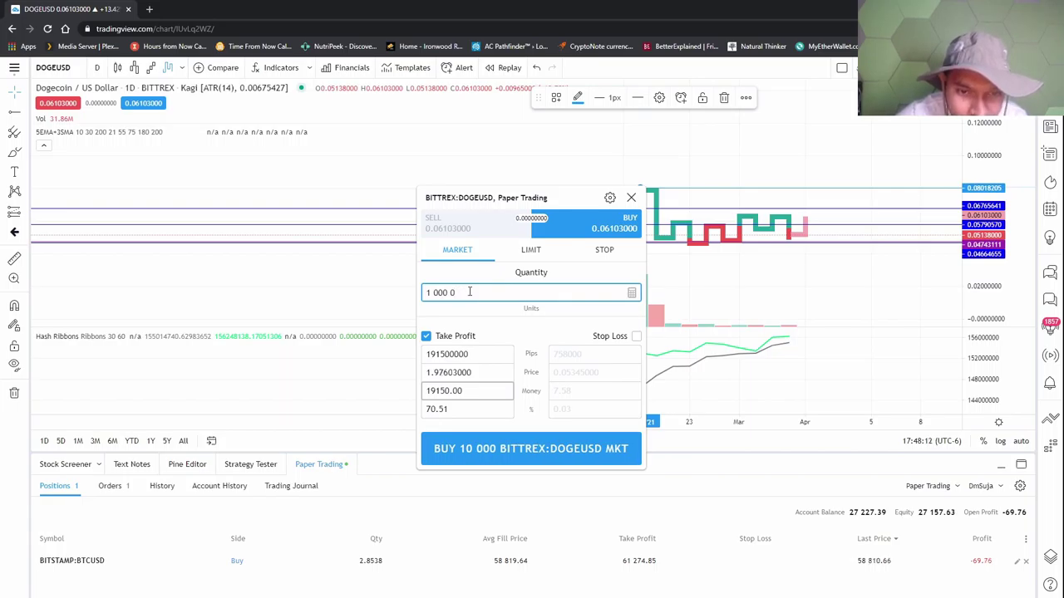
{"action": "type", "text": "00"}
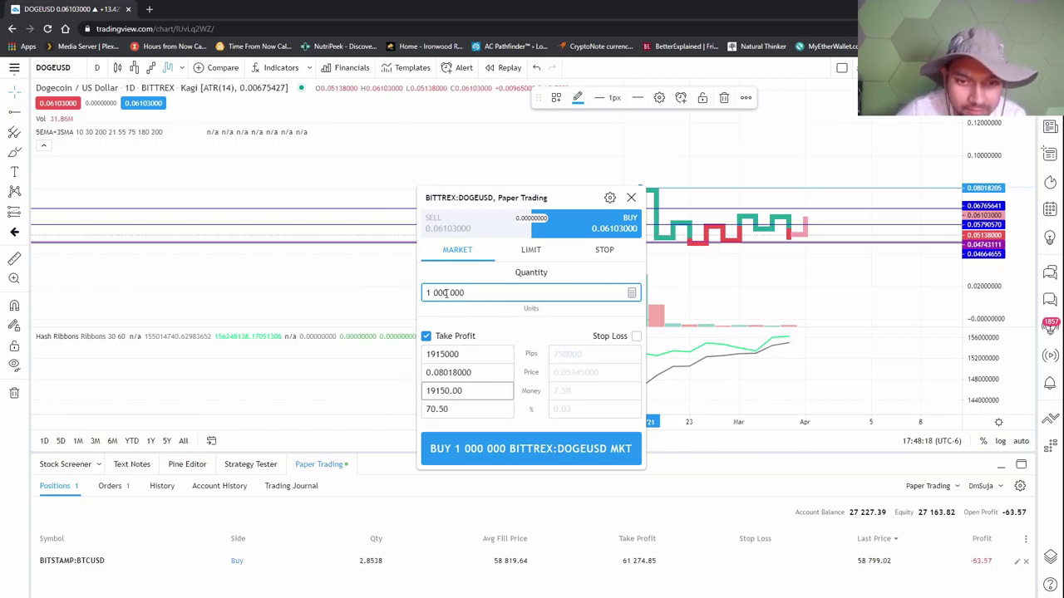
{"action": "left_click", "coordinate": [525, 451]}
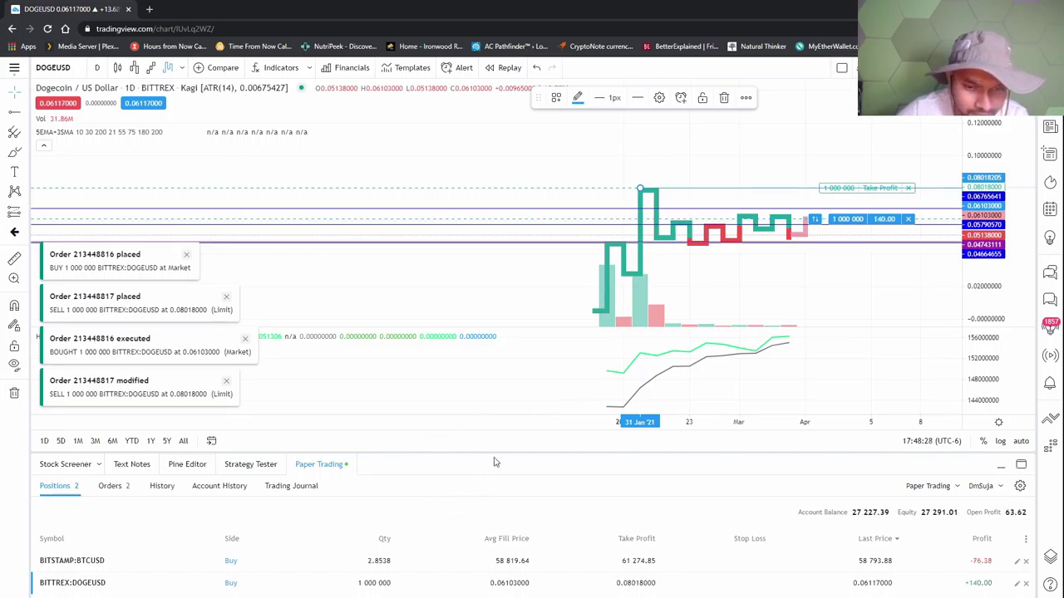
- Enlarge the positions panel and view the DOGEUSD long's take-profit/stop-loss settings, closing them unchanged
{"action": "left_click_drag", "start_coordinate": [496, 453], "coordinate": [493, 426]}
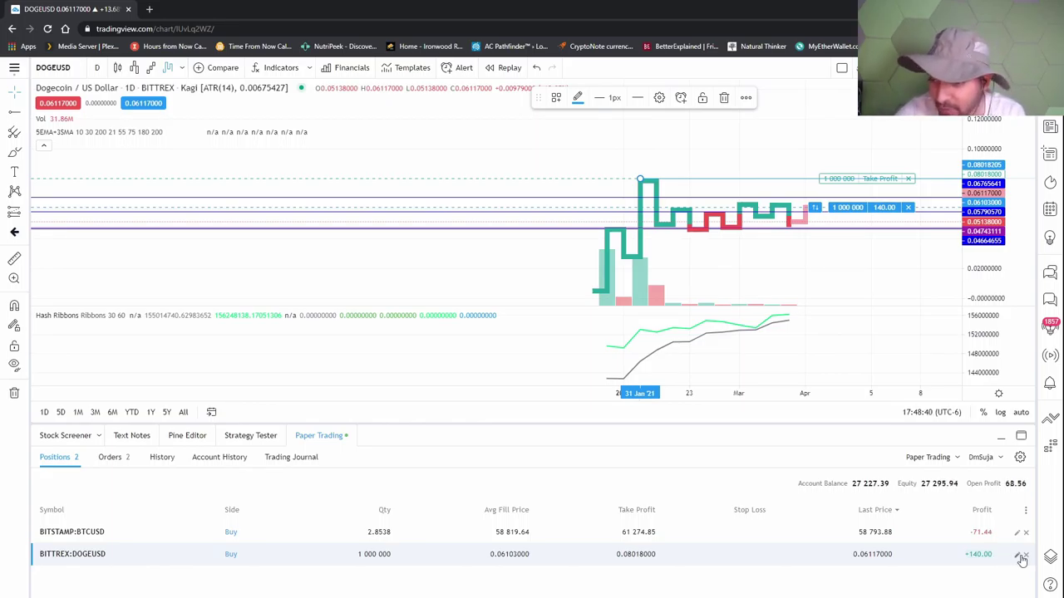
{"action": "left_click", "coordinate": [1021, 557]}
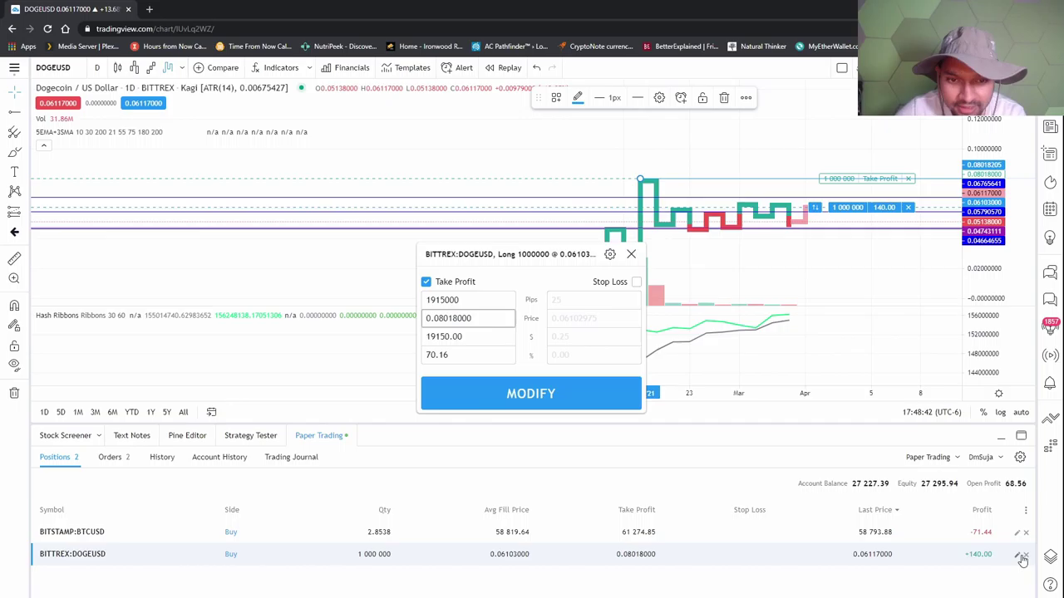
{"action": "left_click", "coordinate": [631, 254]}
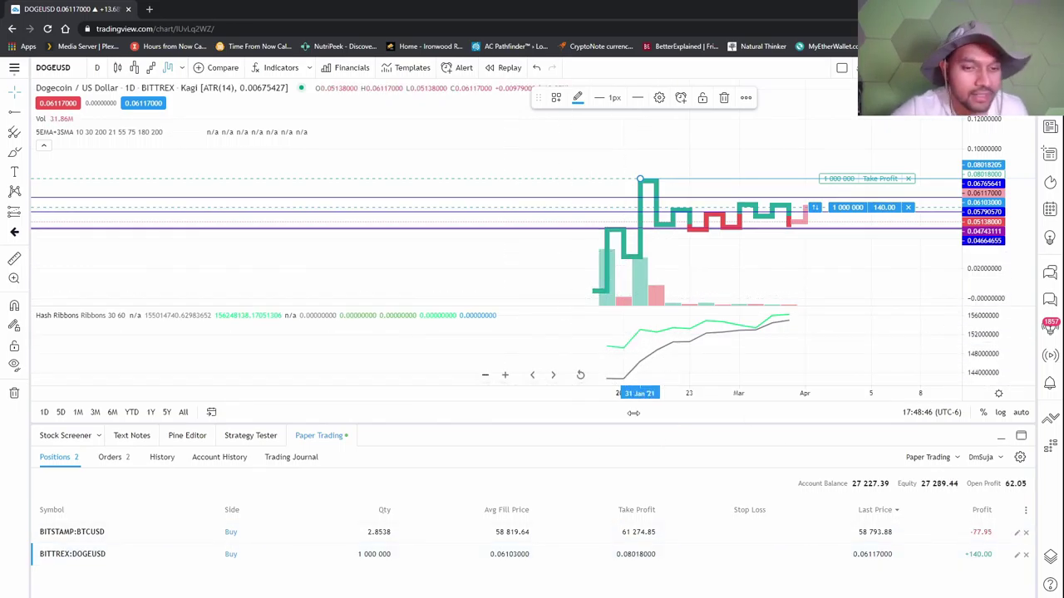
- Add a 0.04669751 stop loss to the DOGEUSD long, keeping the 0.08018 take profit, then enlarge the chart
{"action": "left_click", "coordinate": [1018, 556]}
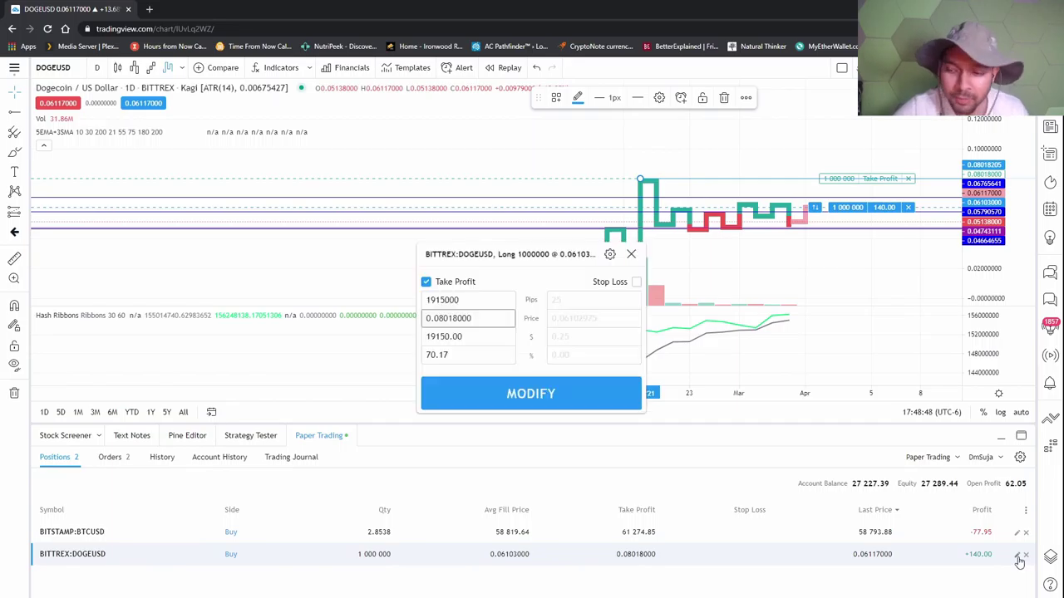
{"action": "left_click", "coordinate": [636, 283]}
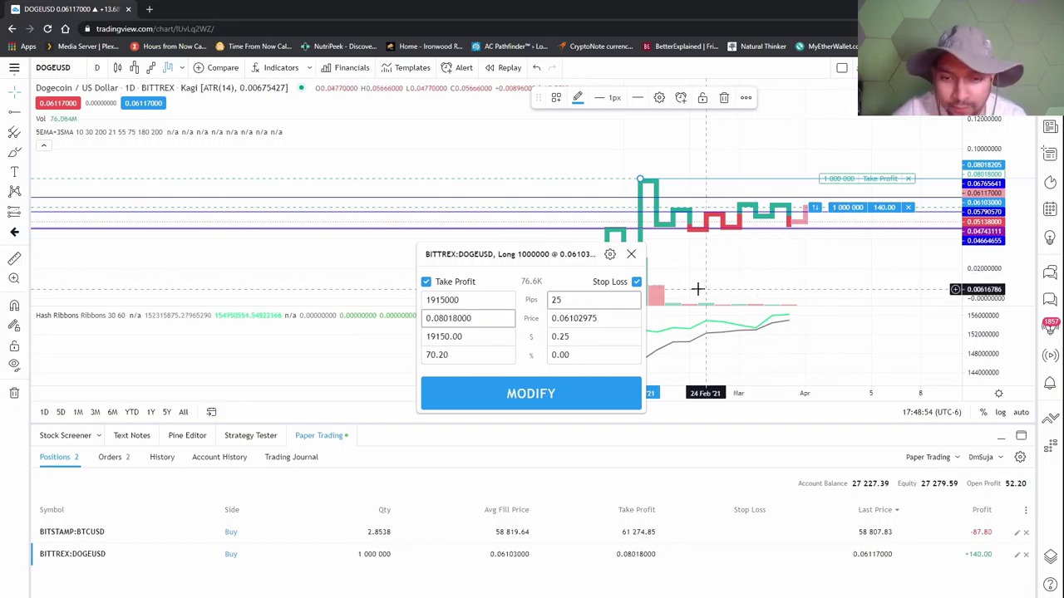
{"action": "left_click", "coordinate": [567, 317]}
{"action": "key", "text": "BackSpace"}
{"action": "type", "text": "5"}
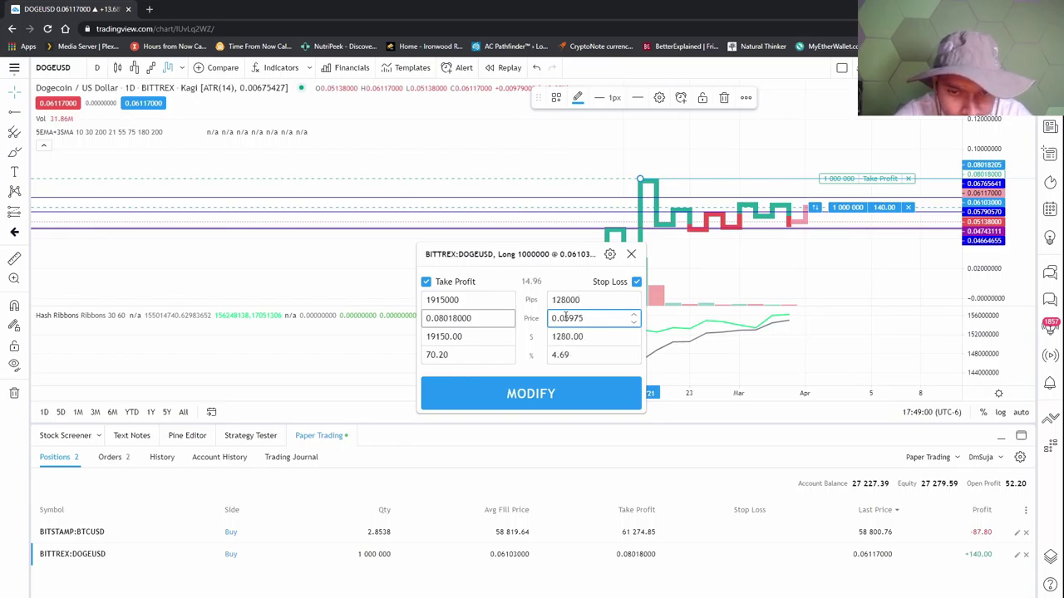
{"action": "key", "text": "BackSpace"}
{"action": "type", "text": "4332.50"}
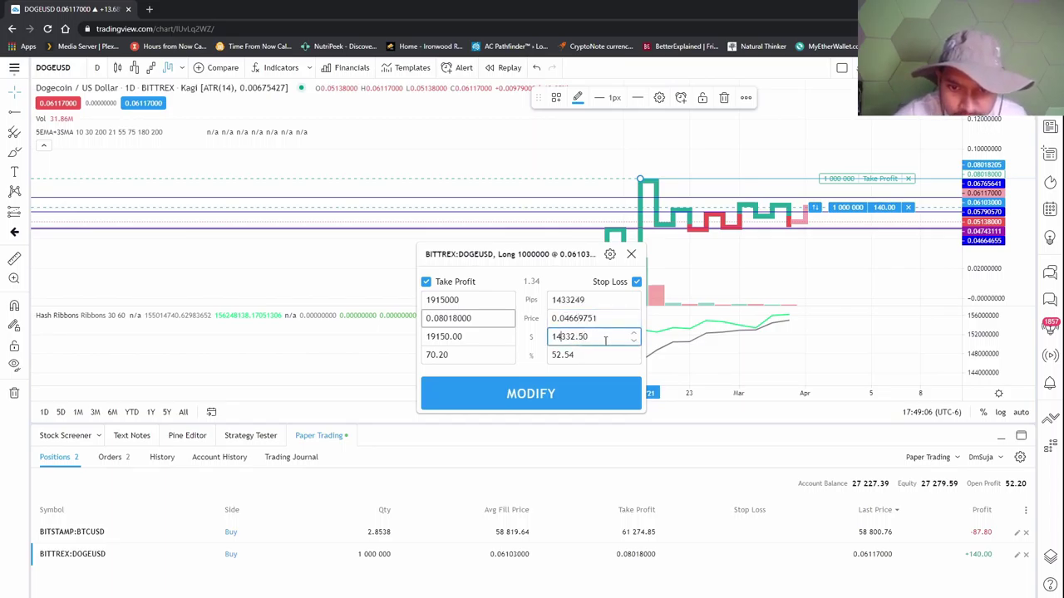
{"action": "left_click", "coordinate": [567, 392]}
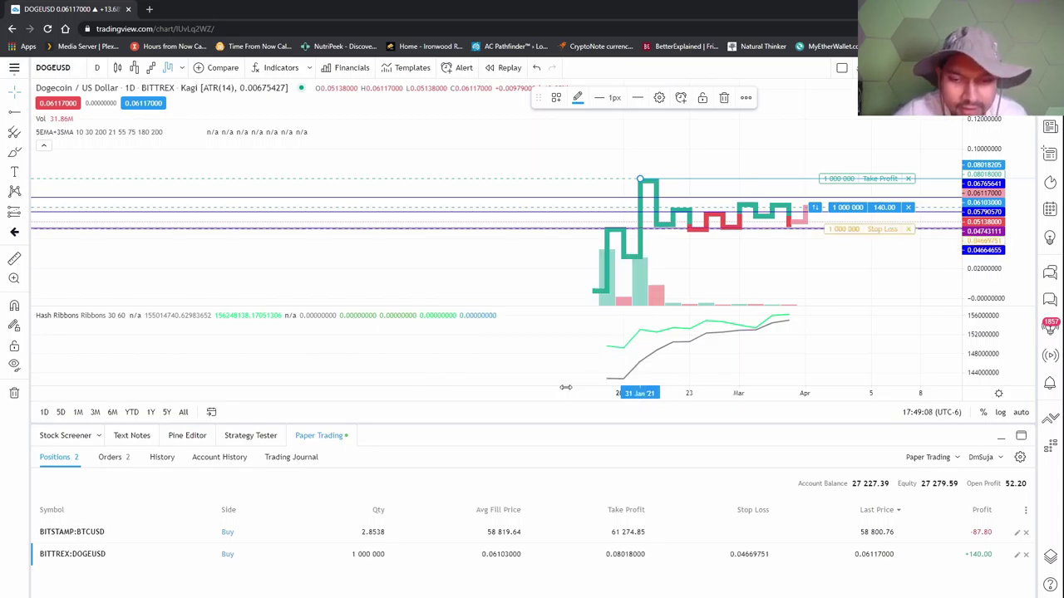
{"action": "mouse_move", "coordinate": [569, 309]}
{"action": "left_click_drag", "start_coordinate": [569, 425], "coordinate": [574, 445]}
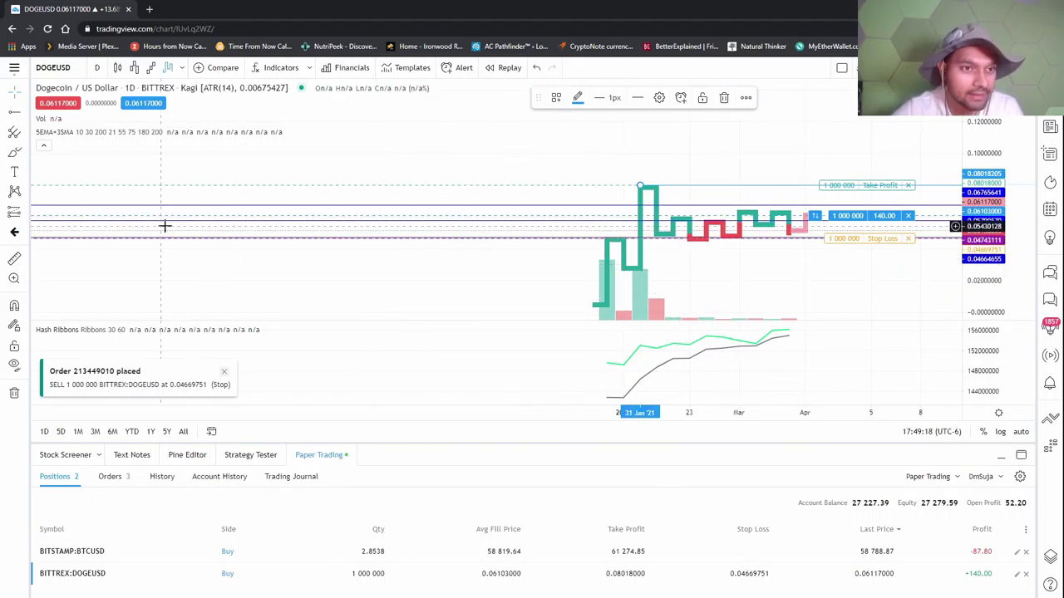
- Briefly bring up Symbol Search and dismiss it, leaving DOGEUSD unchanged
{"action": "left_click", "coordinate": [52, 67]}
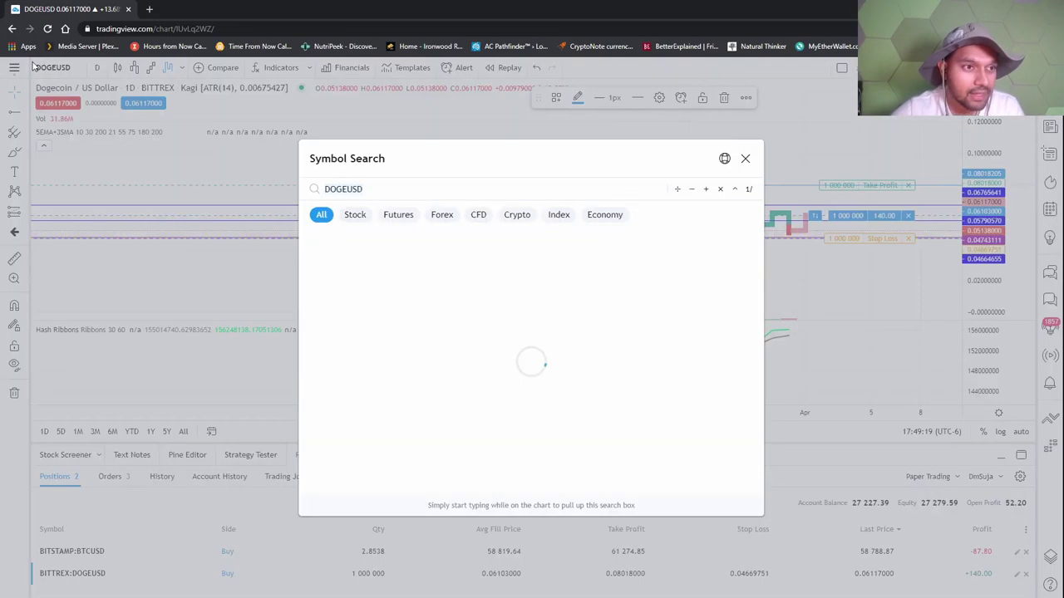
{"action": "left_click", "coordinate": [745, 159]}
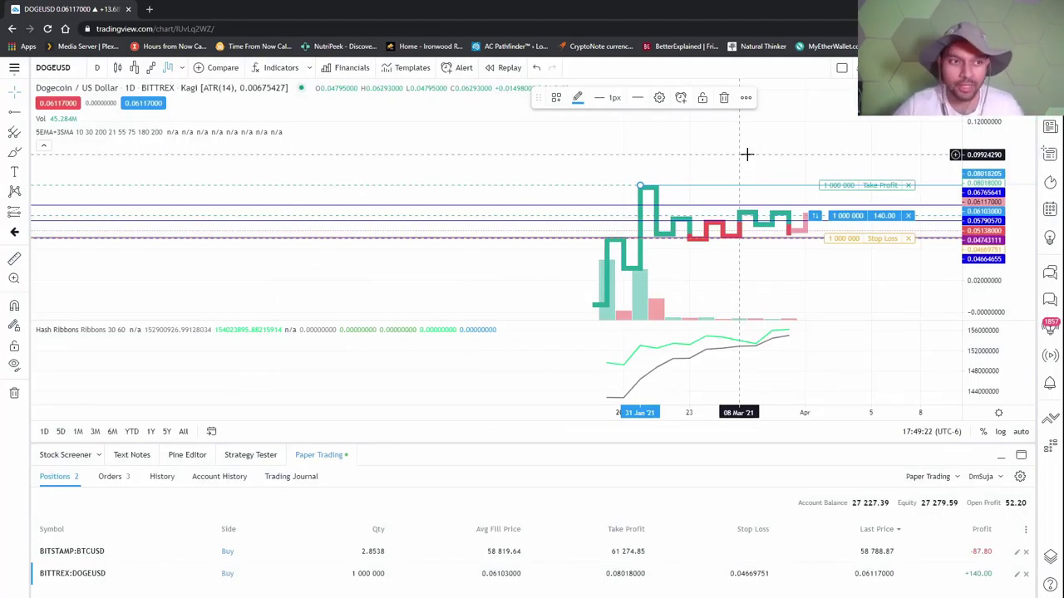